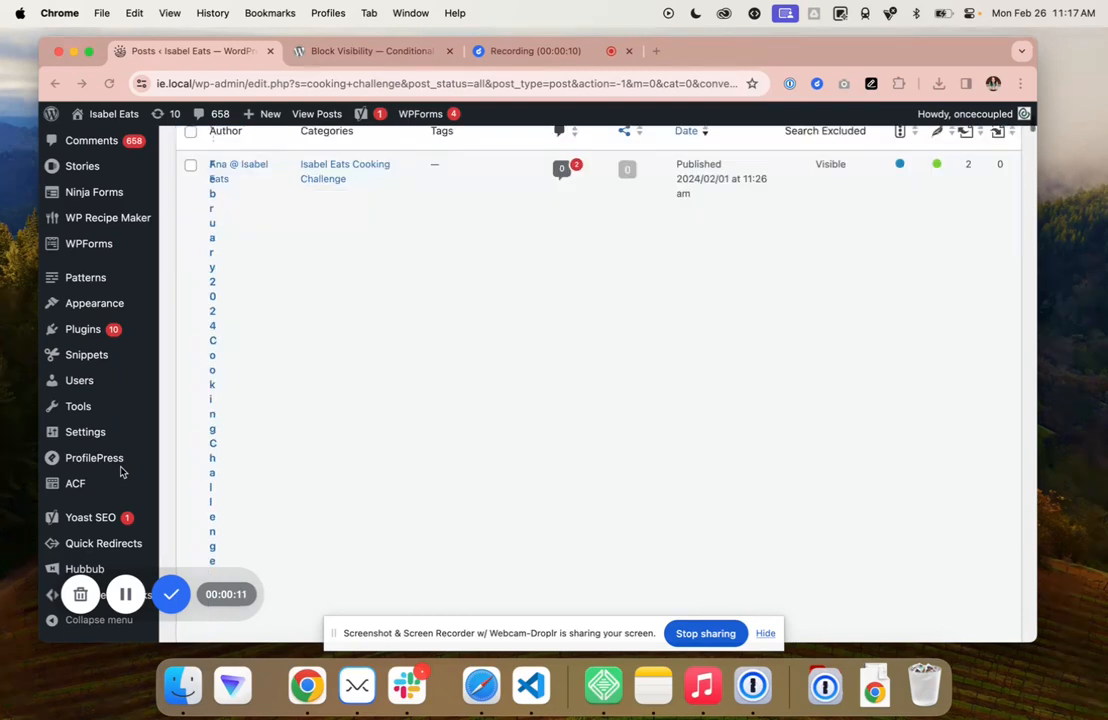
Hide the Shares, SEO score, Readability score, Outgoing internal links and Received internal links columns in the posts list
scroll(120, 471, up, 5)
scroll(120, 471, up, 2)
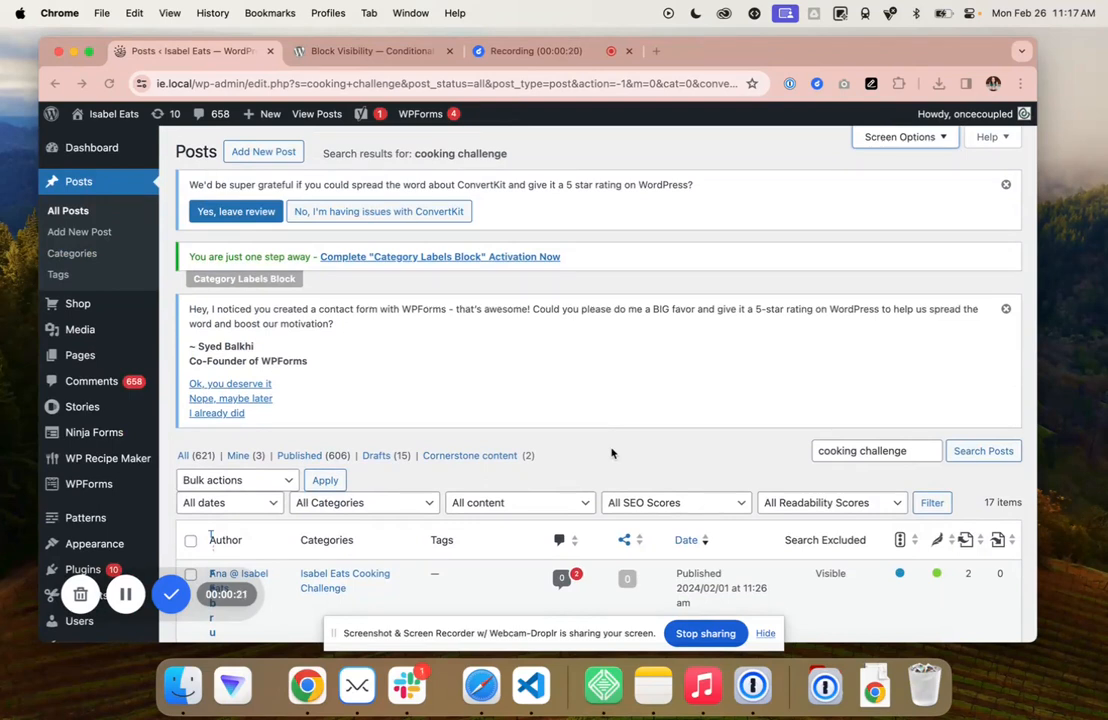
scroll(611, 453, down, 5)
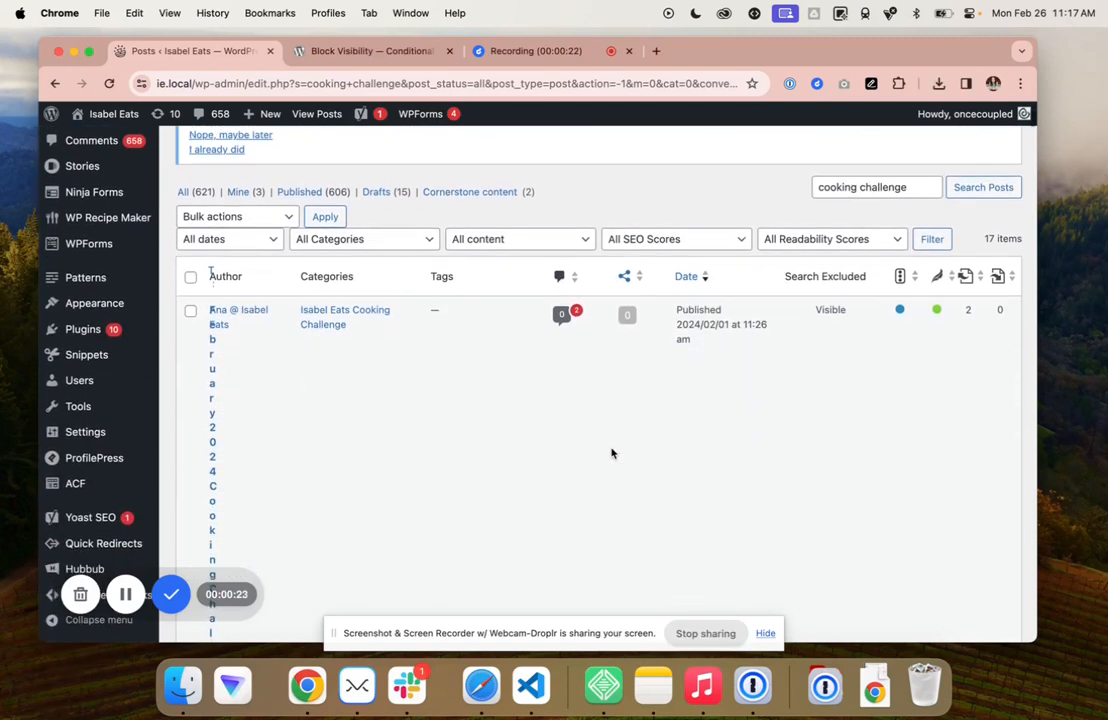
scroll(612, 451, up, 6)
click(903, 142)
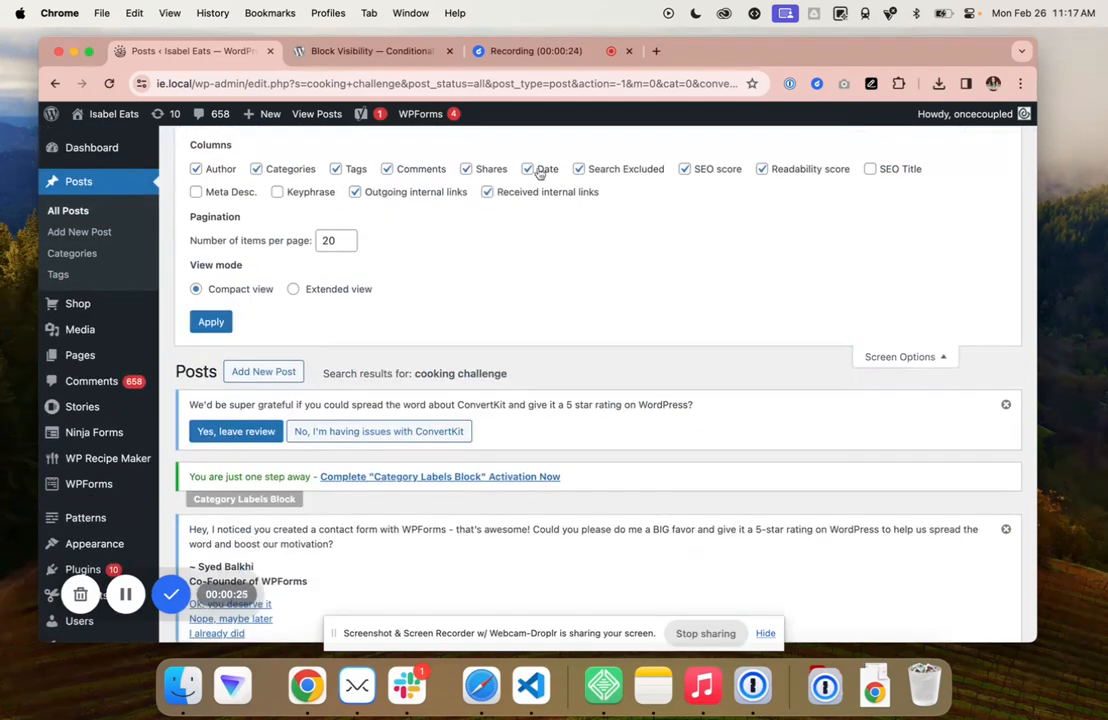
click(354, 191)
click(488, 191)
click(726, 172)
scroll(624, 300, down, 5)
scroll(628, 332, up, 5)
click(466, 169)
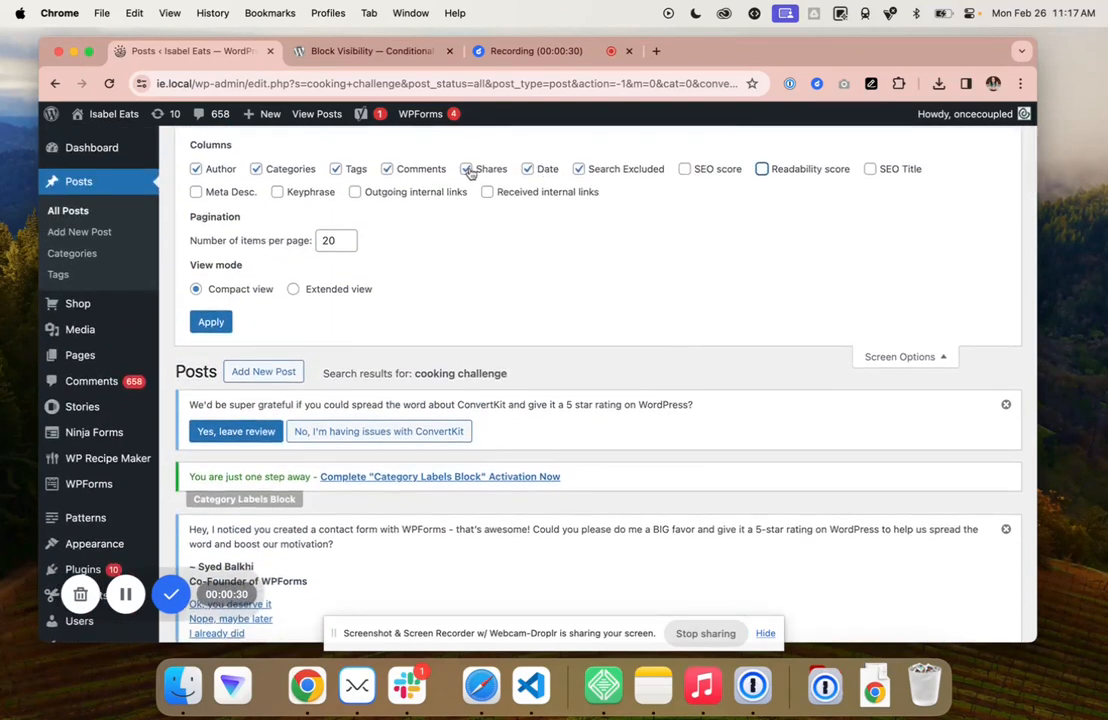
scroll(668, 485, down, 6)
scroll(668, 485, up, 6)
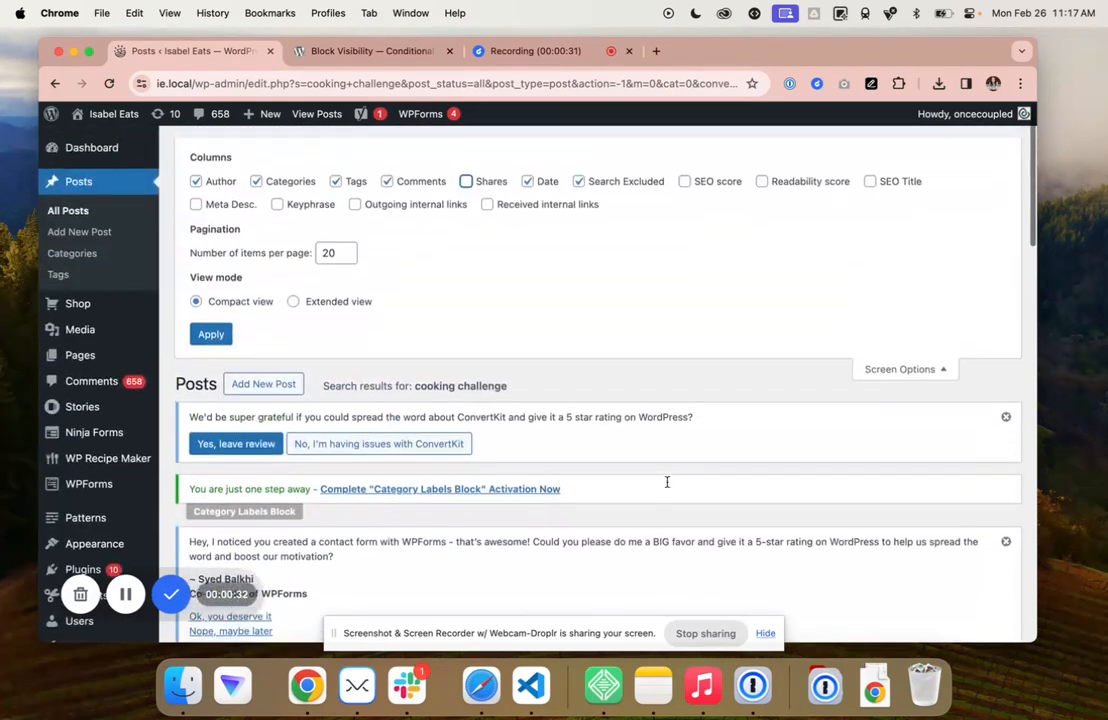
click(921, 357)
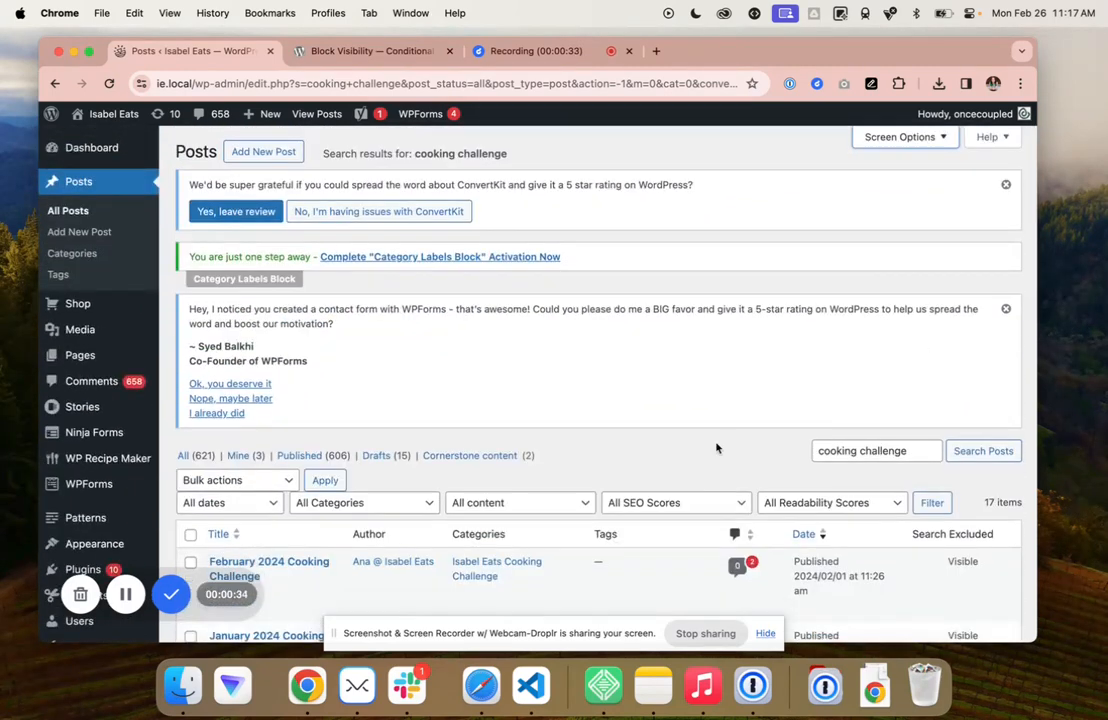
Examine the monthly cooking challenge posts and the Block Visibility plugin's description on its WordPress.org page
scroll(716, 448, down, 4)
scroll(716, 448, down, 2)
scroll(557, 308, up, 3)
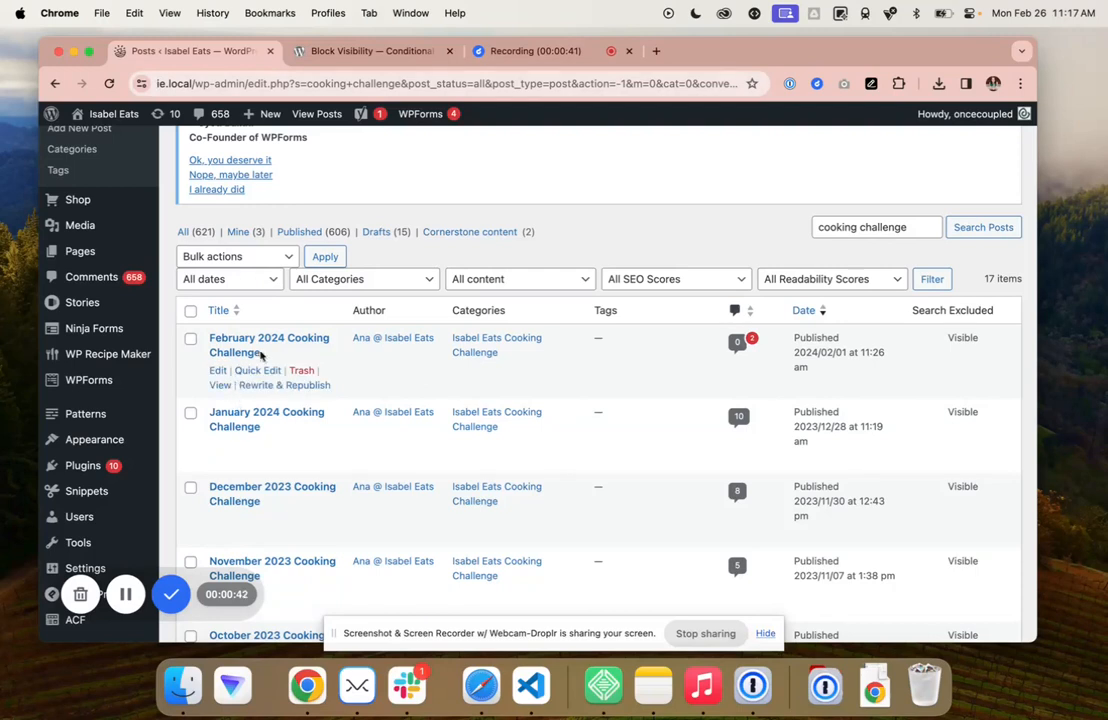
scroll(272, 512, down, 3)
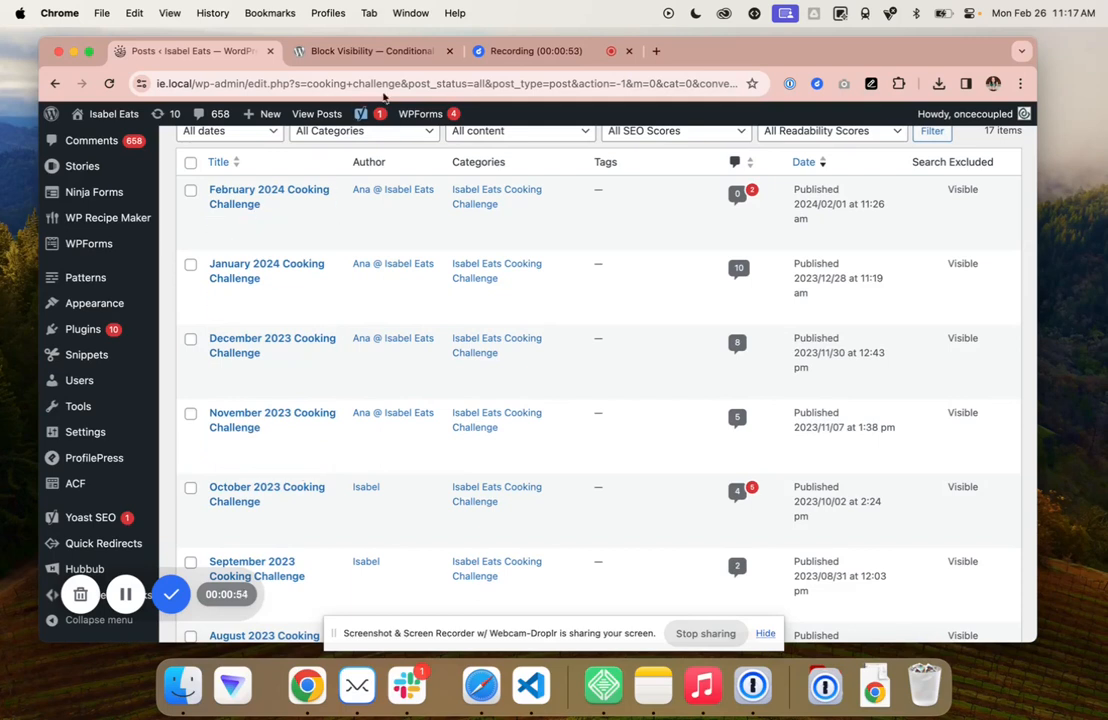
click(368, 52)
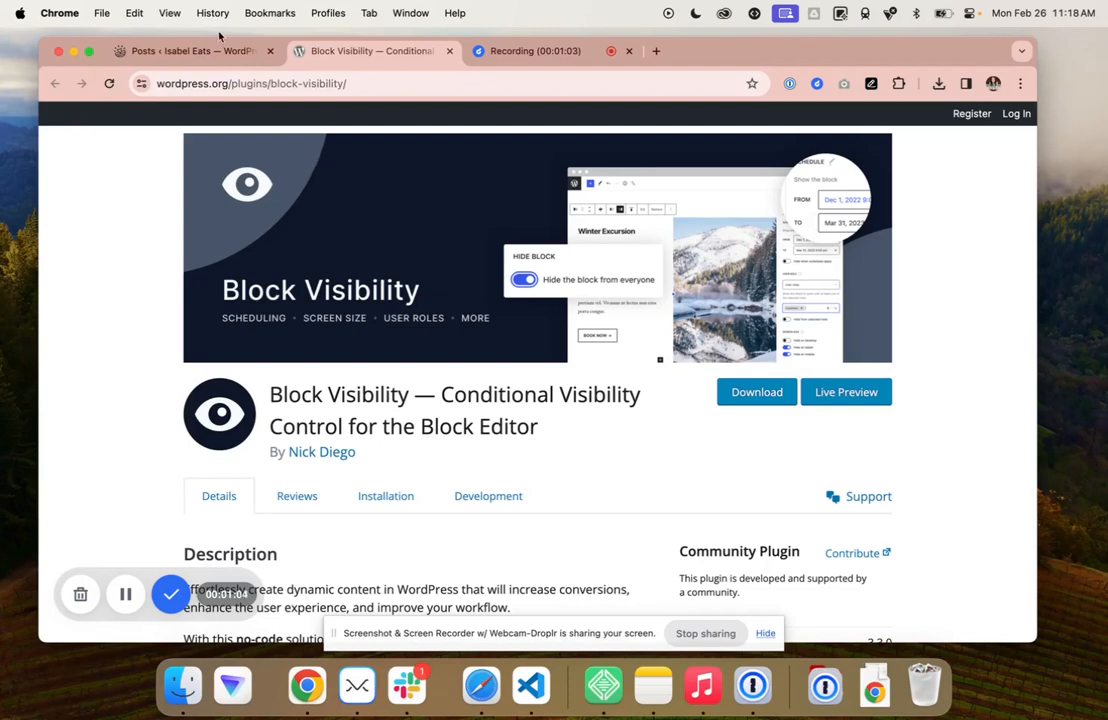
click(190, 50)
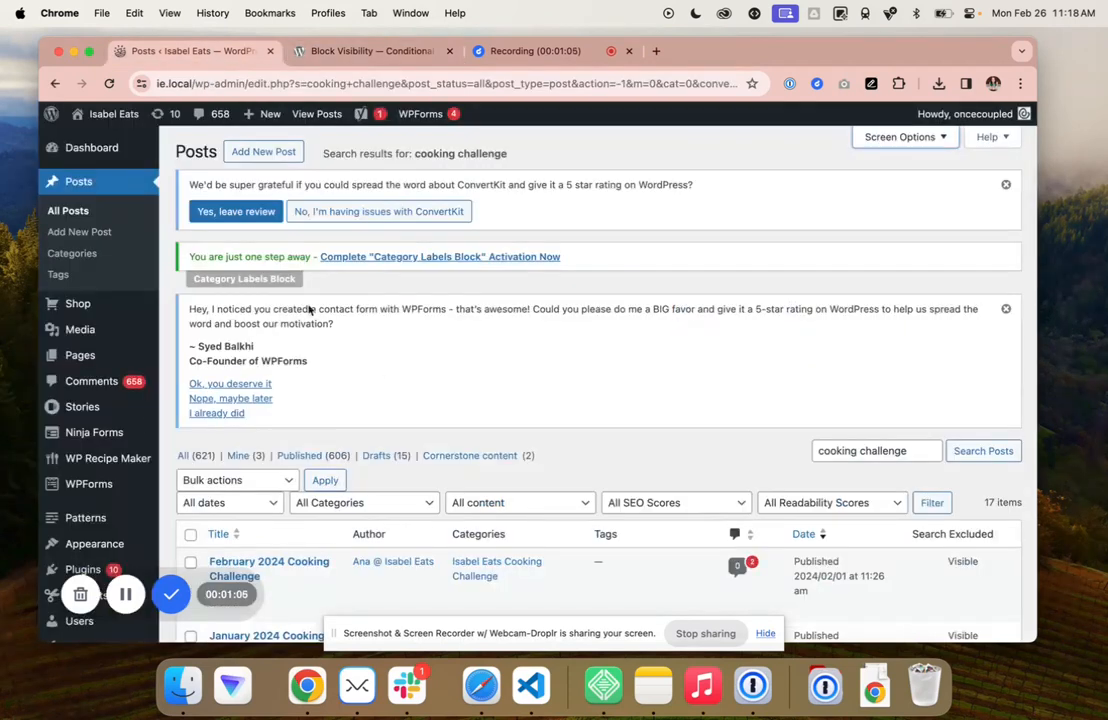
scroll(309, 310, down, 3)
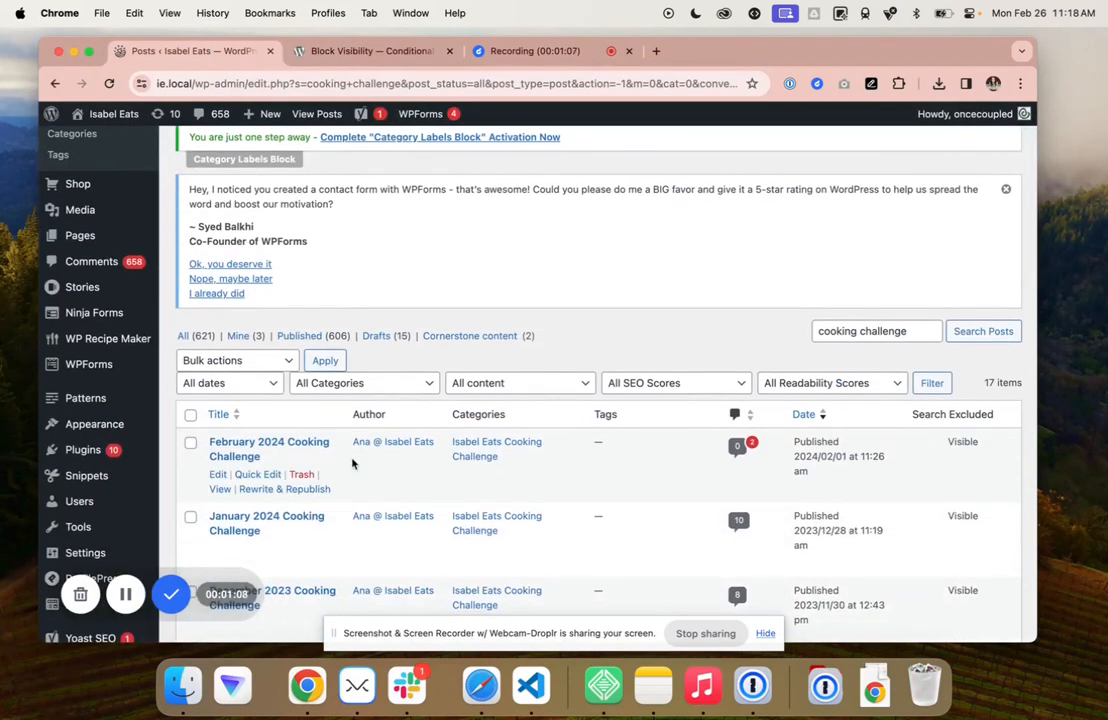
click(370, 51)
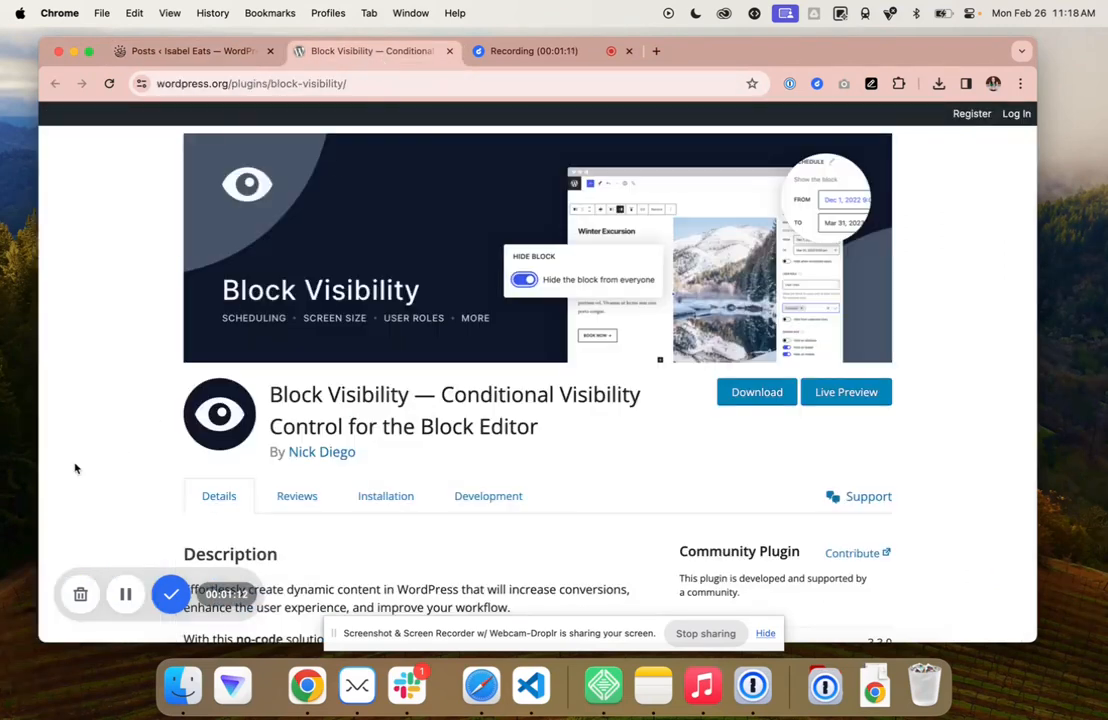
scroll(111, 487, down, 5)
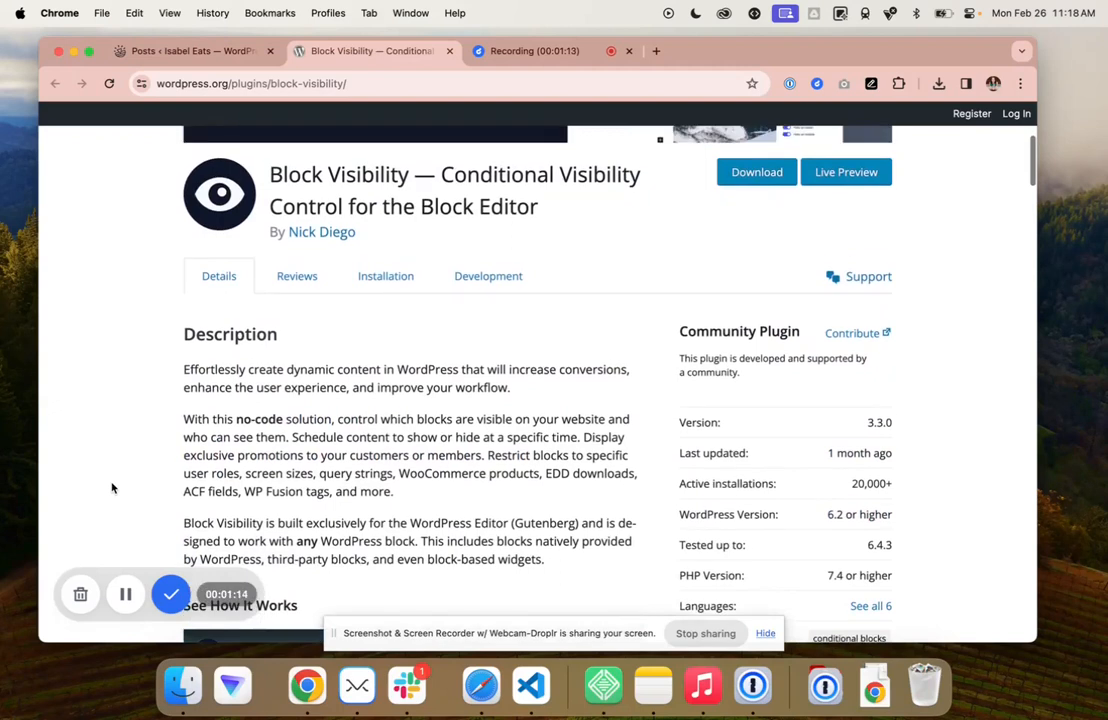
click(190, 50)
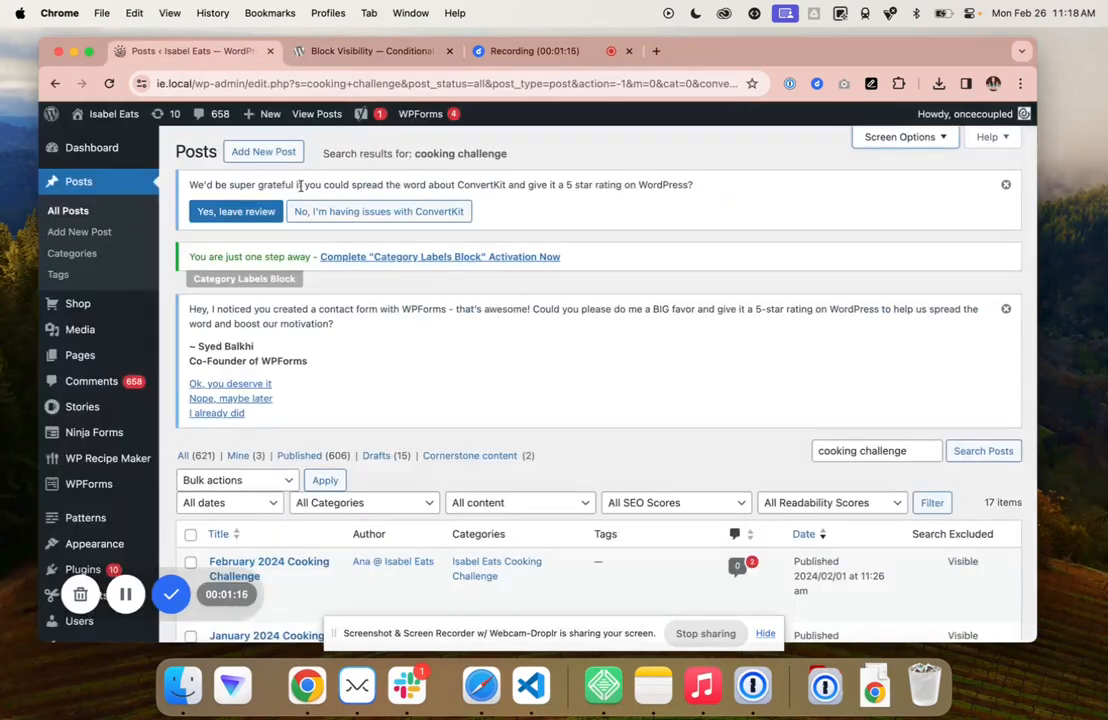
Open the Add Plugins screen of the Isabel Eats site in a new browser tab
super+click(240, 150)
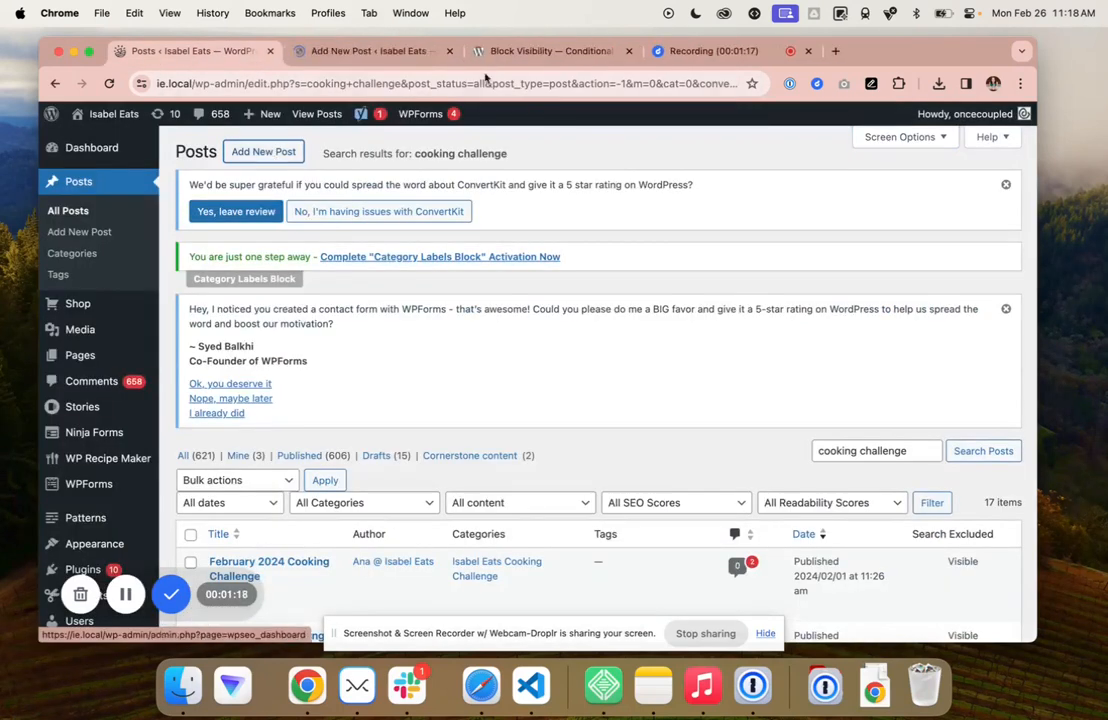
click(449, 50)
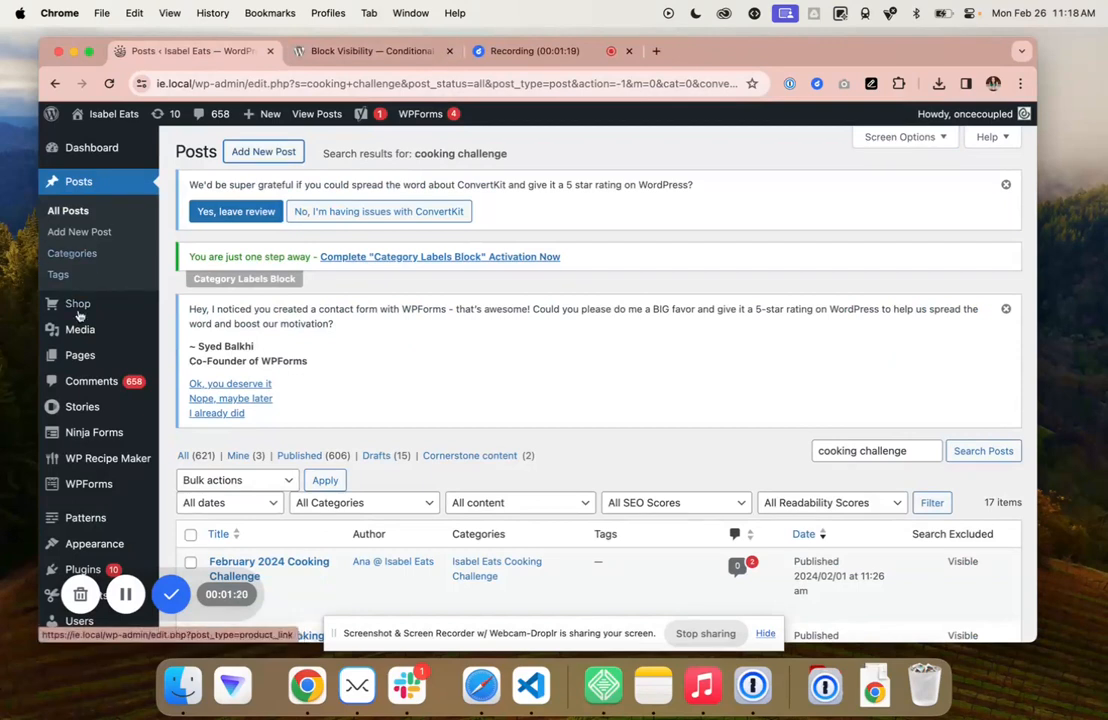
mouse_move(105, 538)
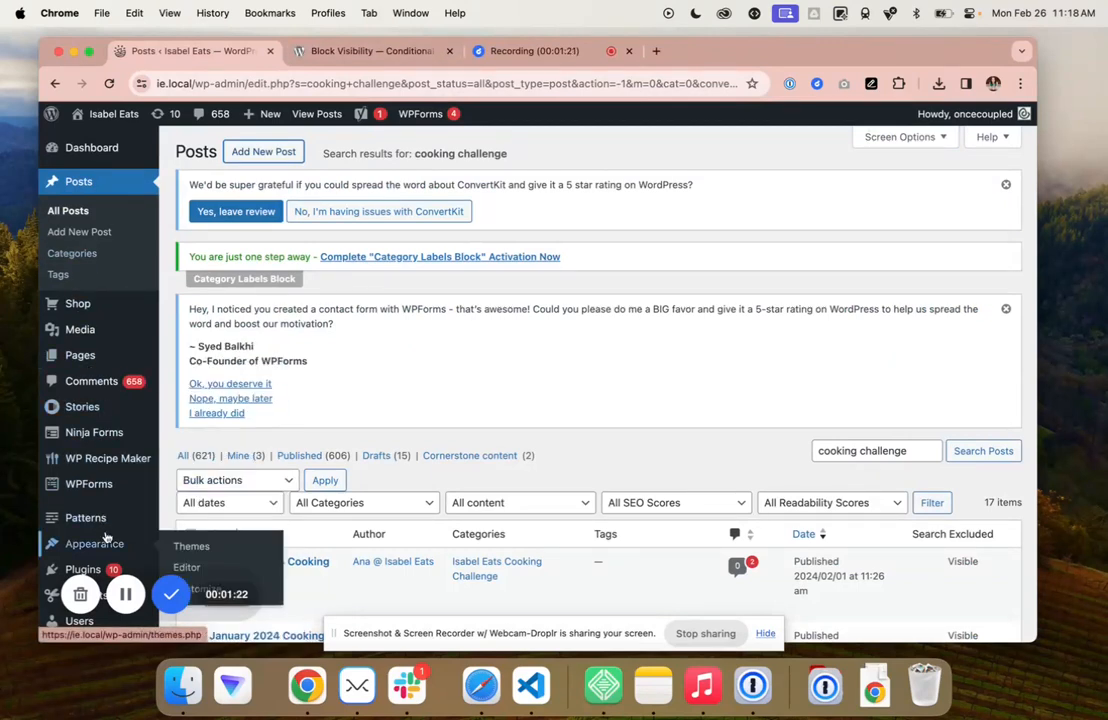
scroll(105, 538, down, 1)
super+click(195, 555)
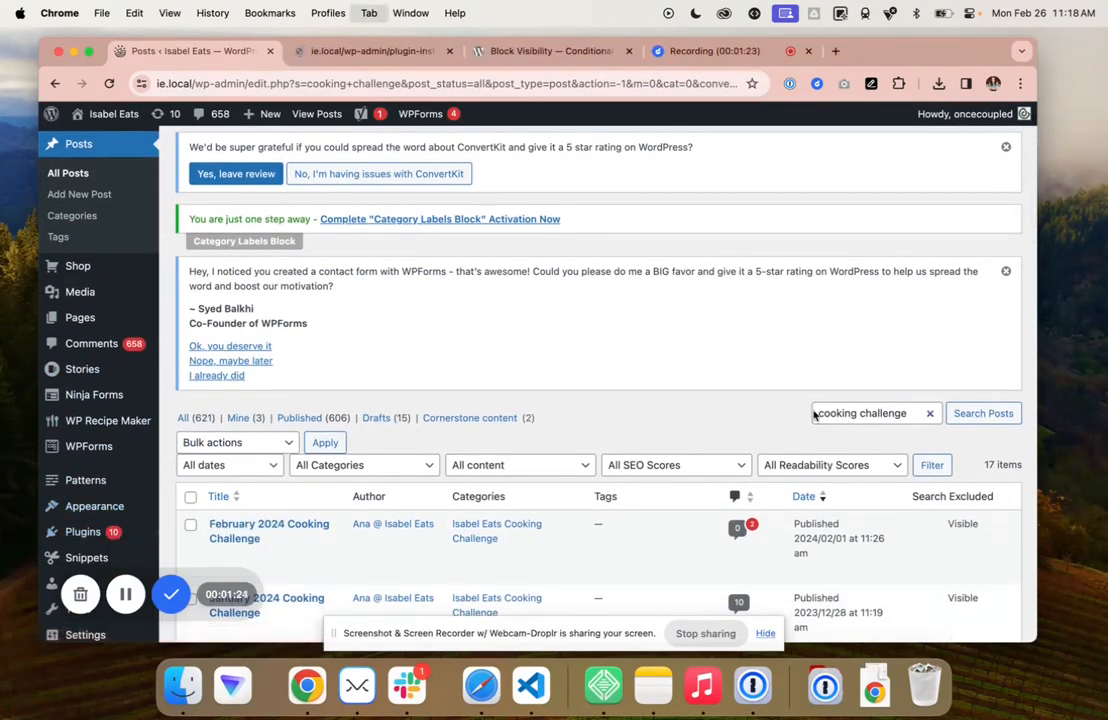
key(ctrl+Tab)
scroll(715, 393, down, 4)
Search the plugins for "block visibility", and install and activate Block Visibility — Conditional Visibility Control for the Block Editor
click(921, 287)
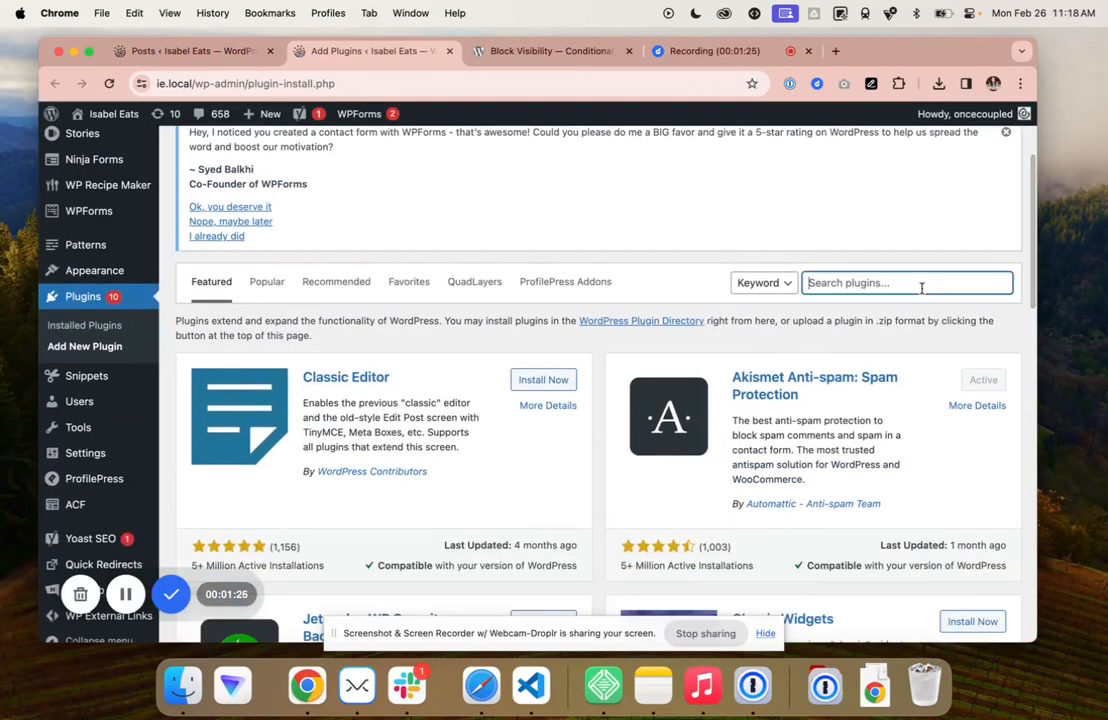
text(block visi)
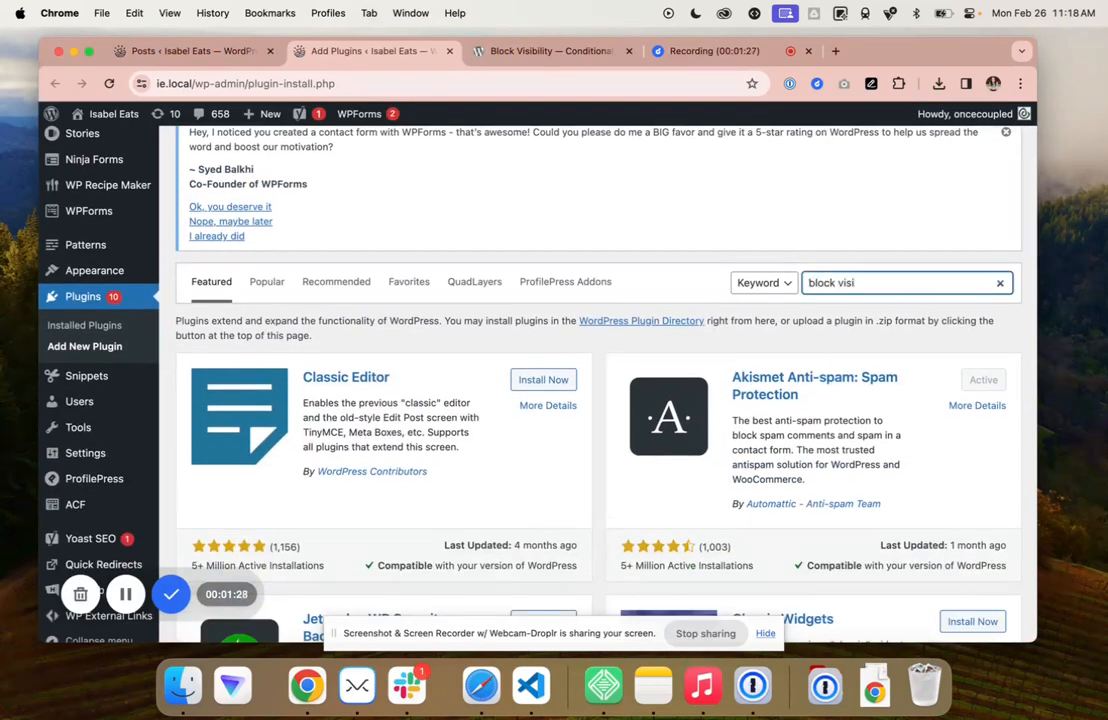
text(bility)
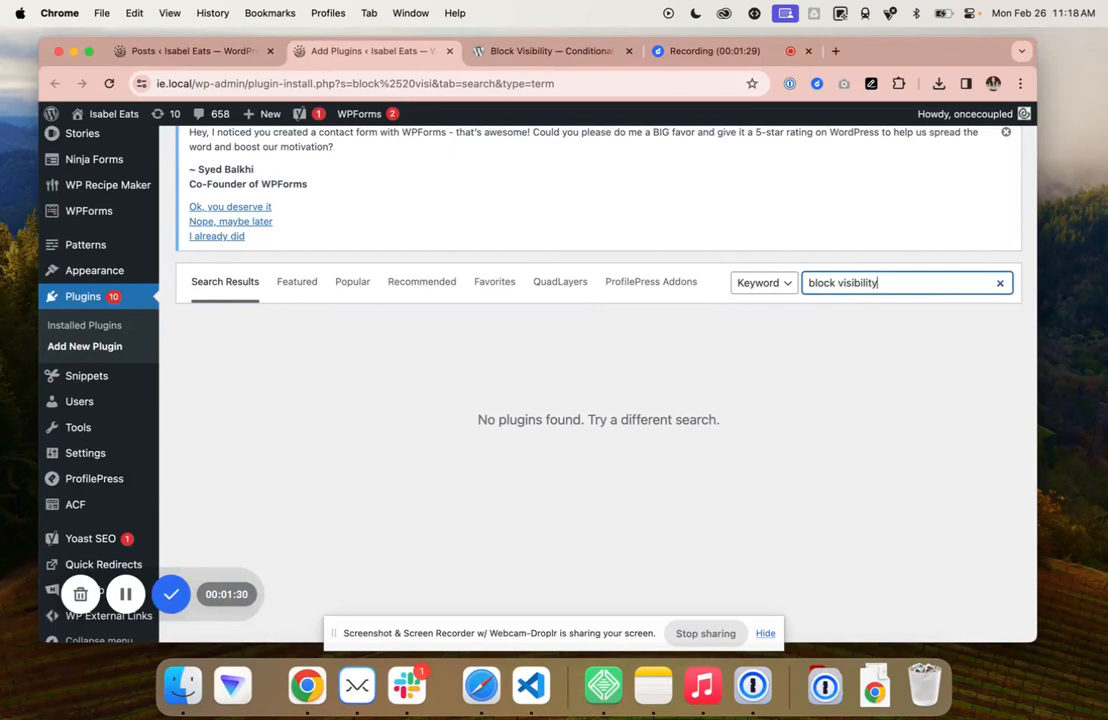
key(super+a)
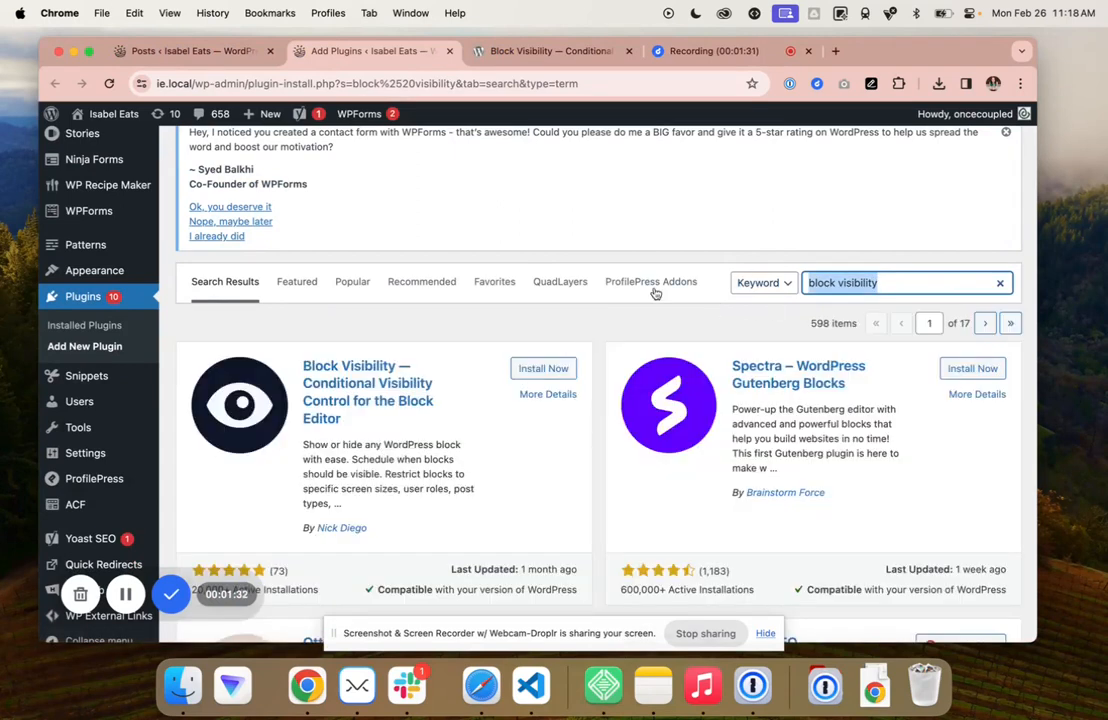
click(542, 372)
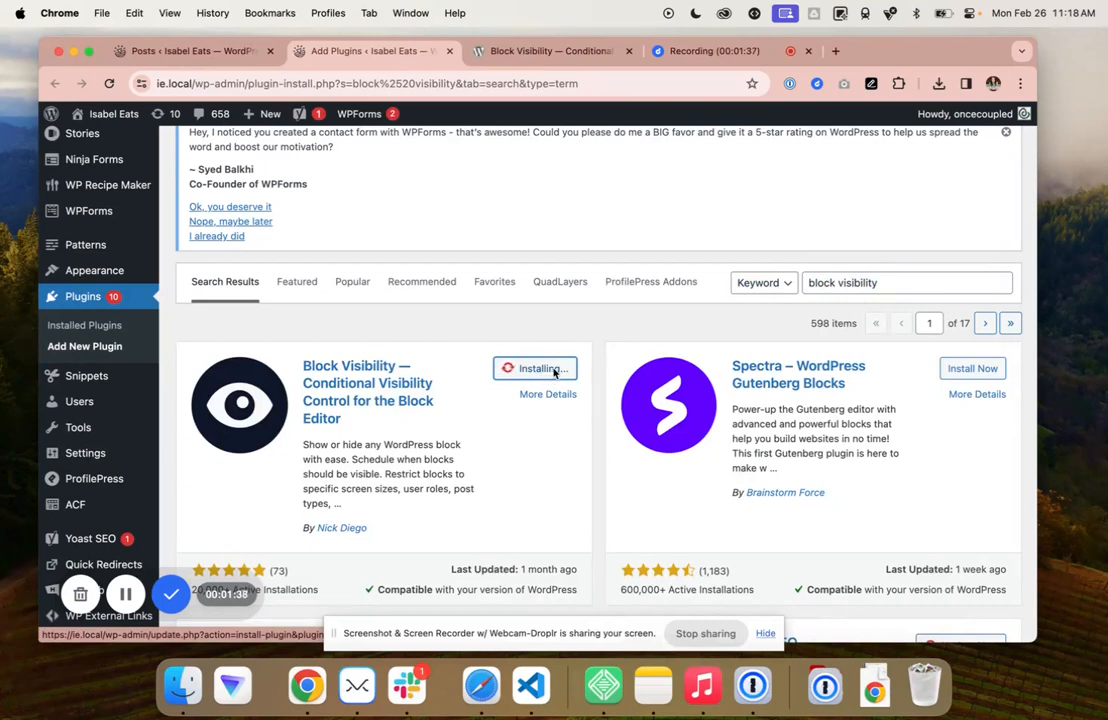
click(553, 372)
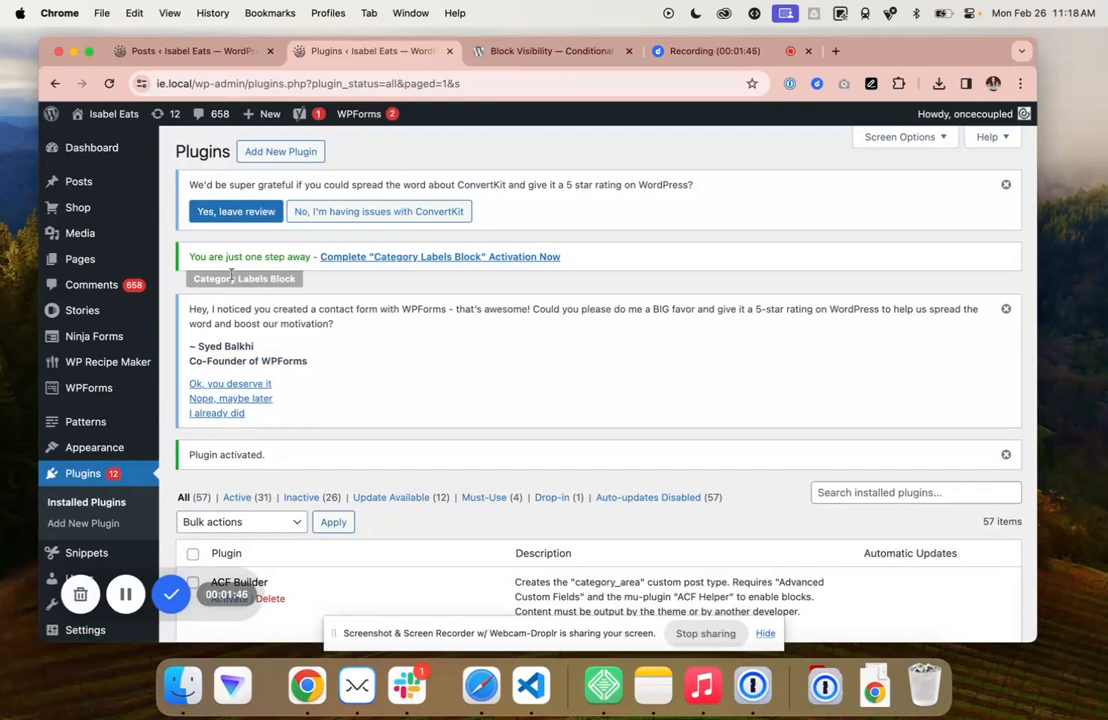
Start a new page in a separate browser tab and switch to its editor
mouse_move(106, 261)
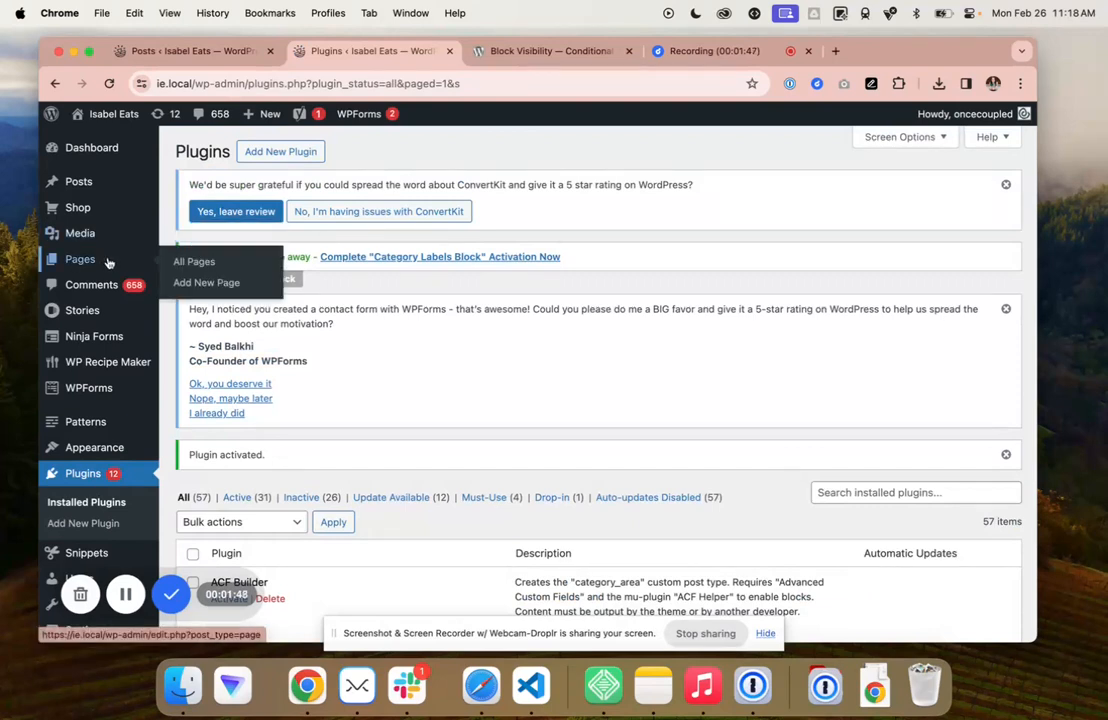
super+click(190, 283)
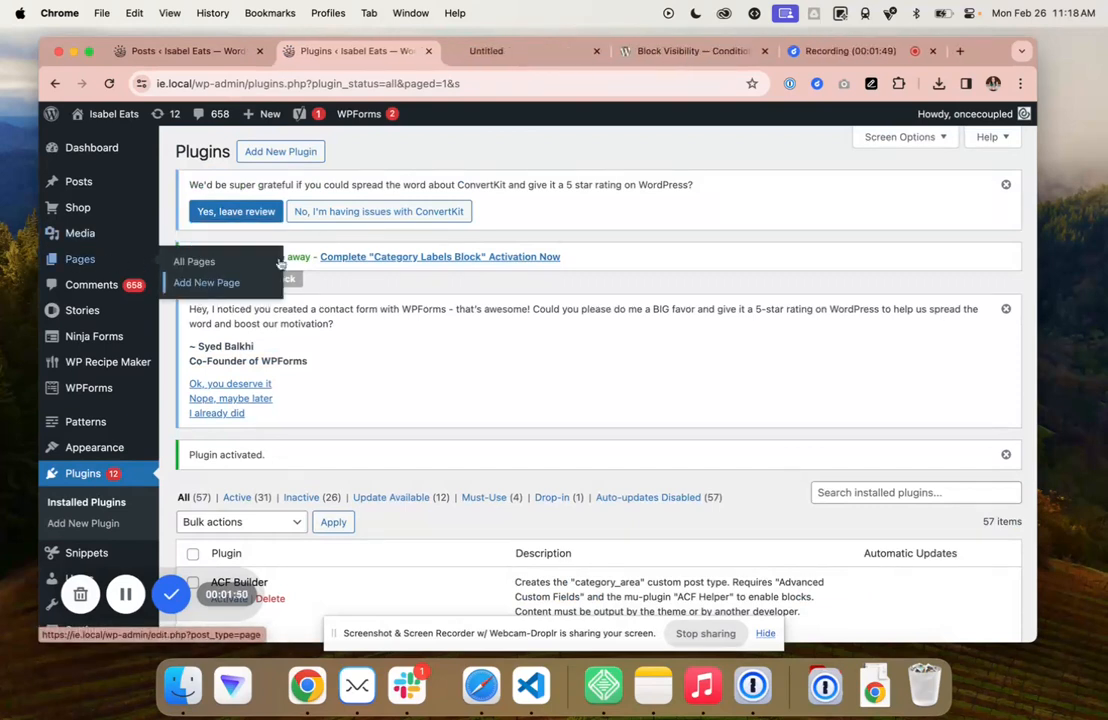
click(515, 50)
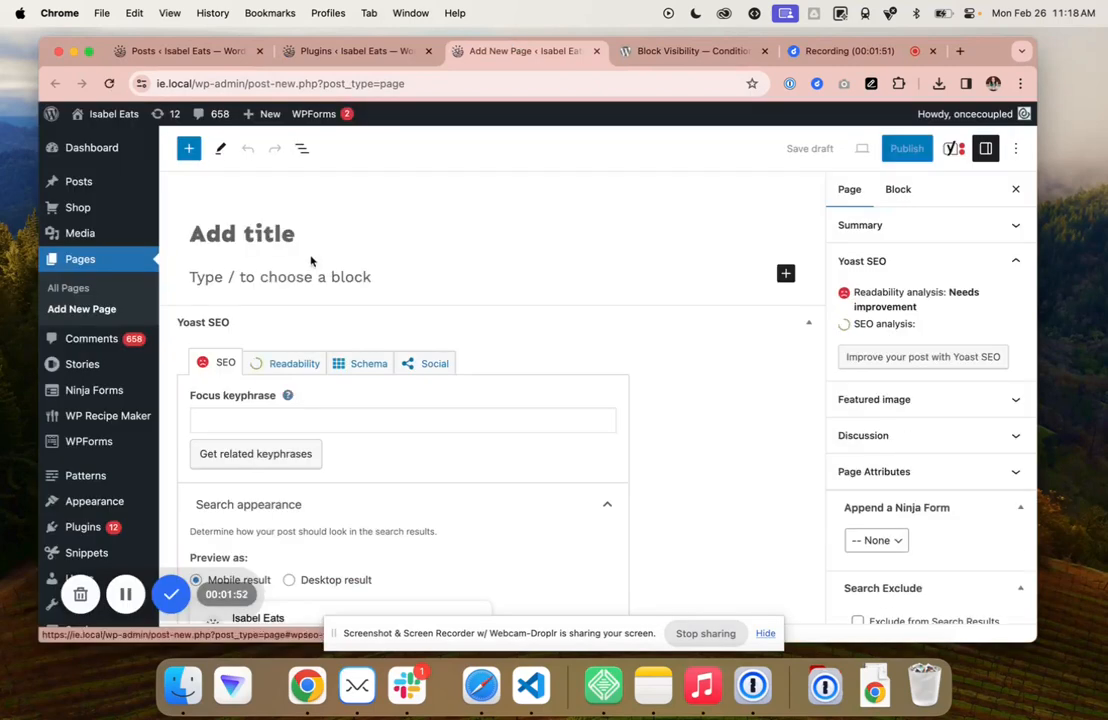
Add two paragraph blocks to the page, reading "January Challenge" and "February Challenge"
click(309, 277)
text(January )
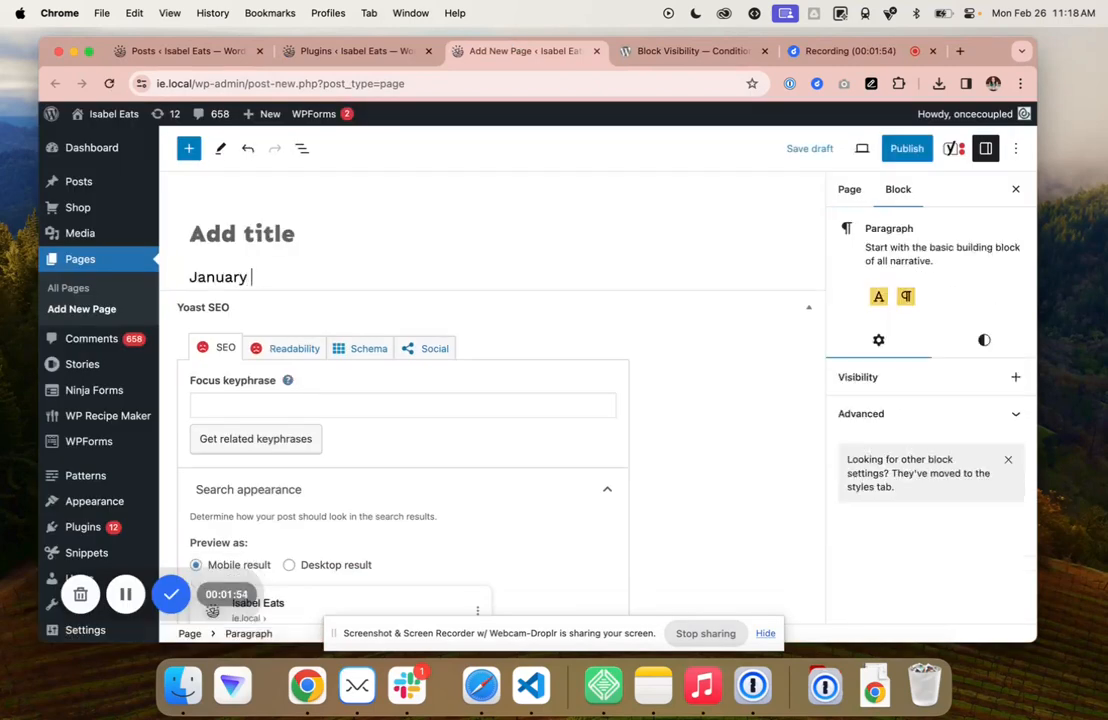
text(Challenge)
key(Return)
text(Feb)
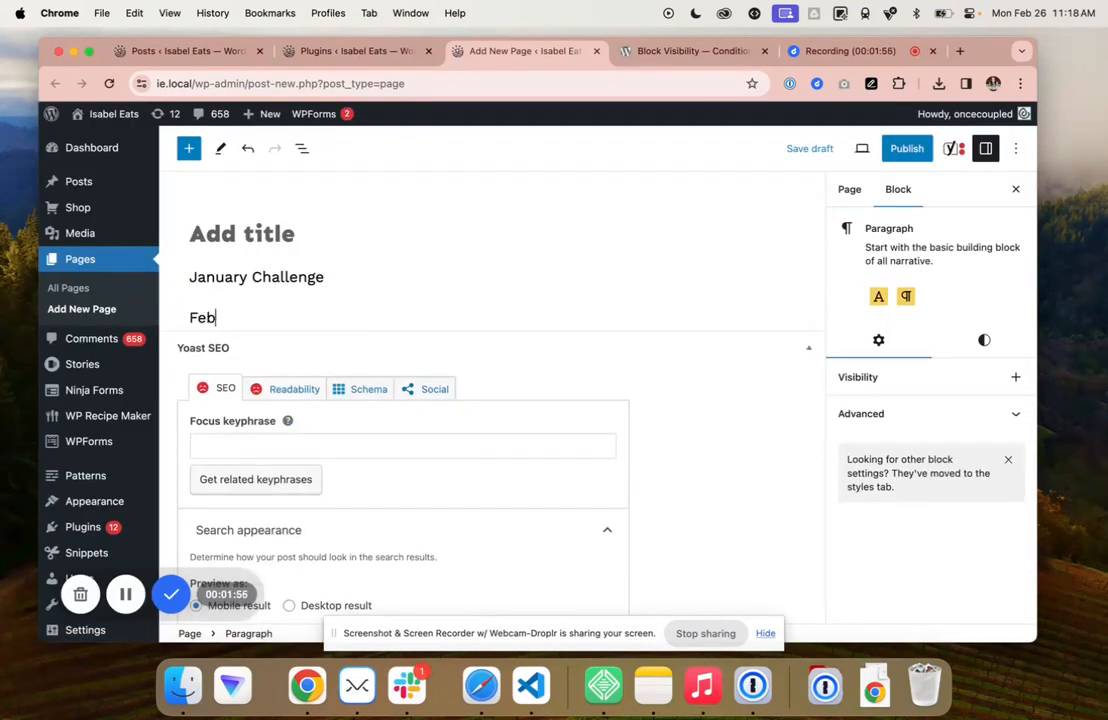
text(ruary Challenge)
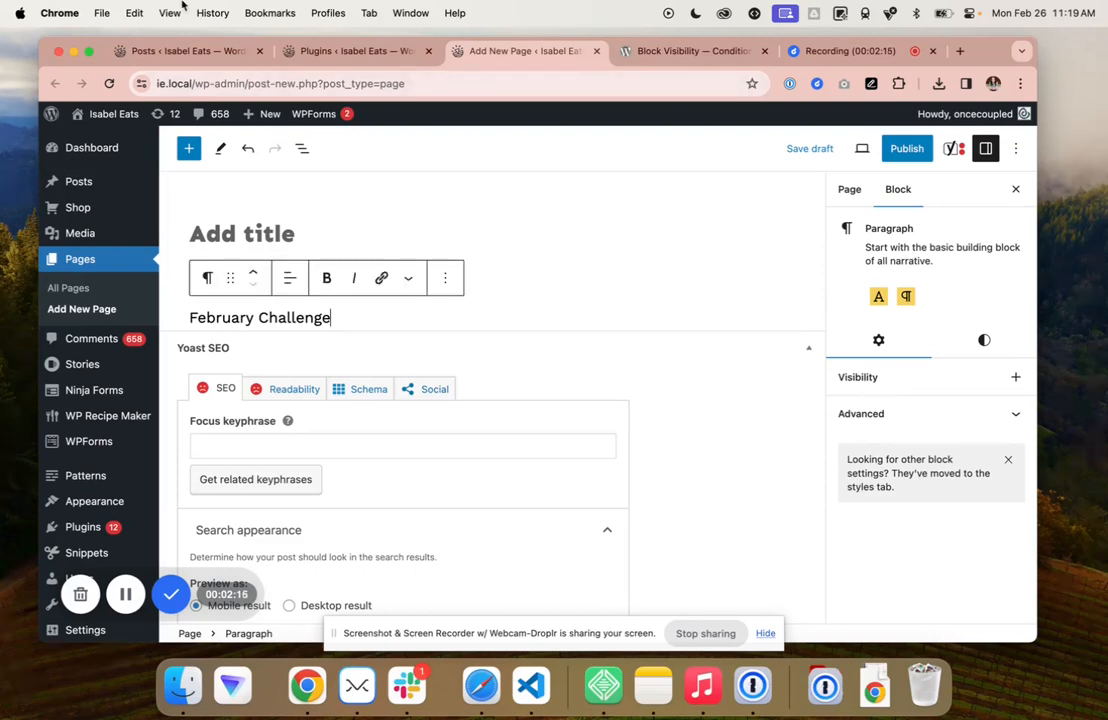
Open the January 2024 and February 2024 Cooking Challenge posts from the posts list in new browser tabs
click(165, 50)
scroll(323, 185, down, 5)
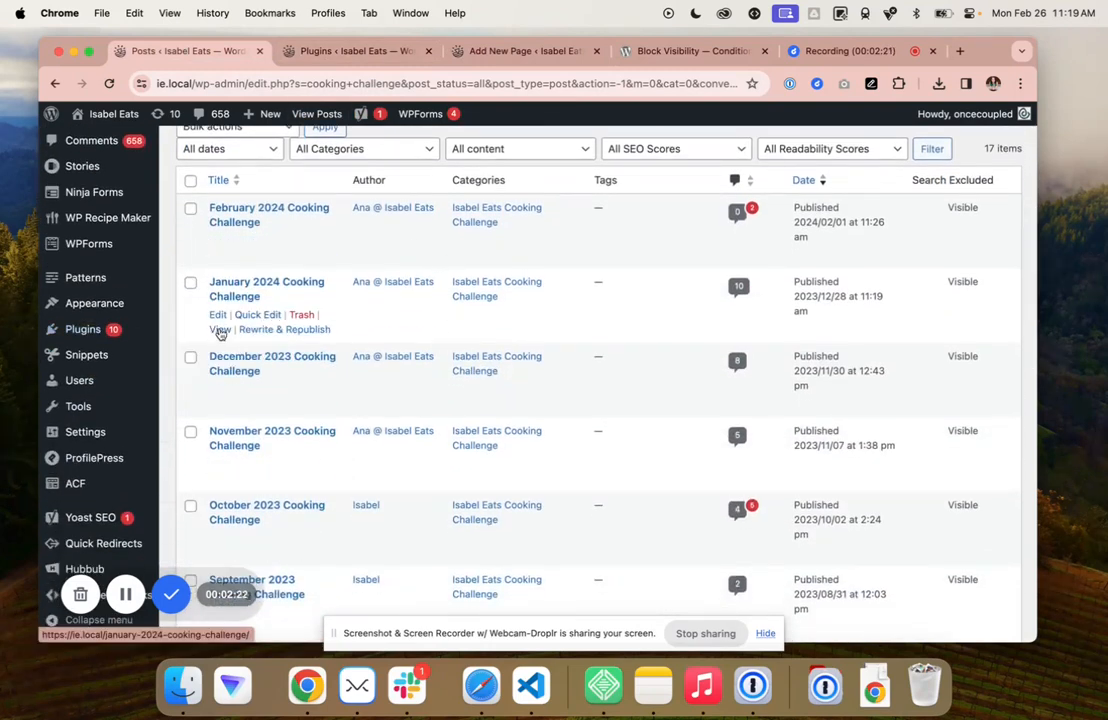
super+click(219, 329)
super+click(220, 256)
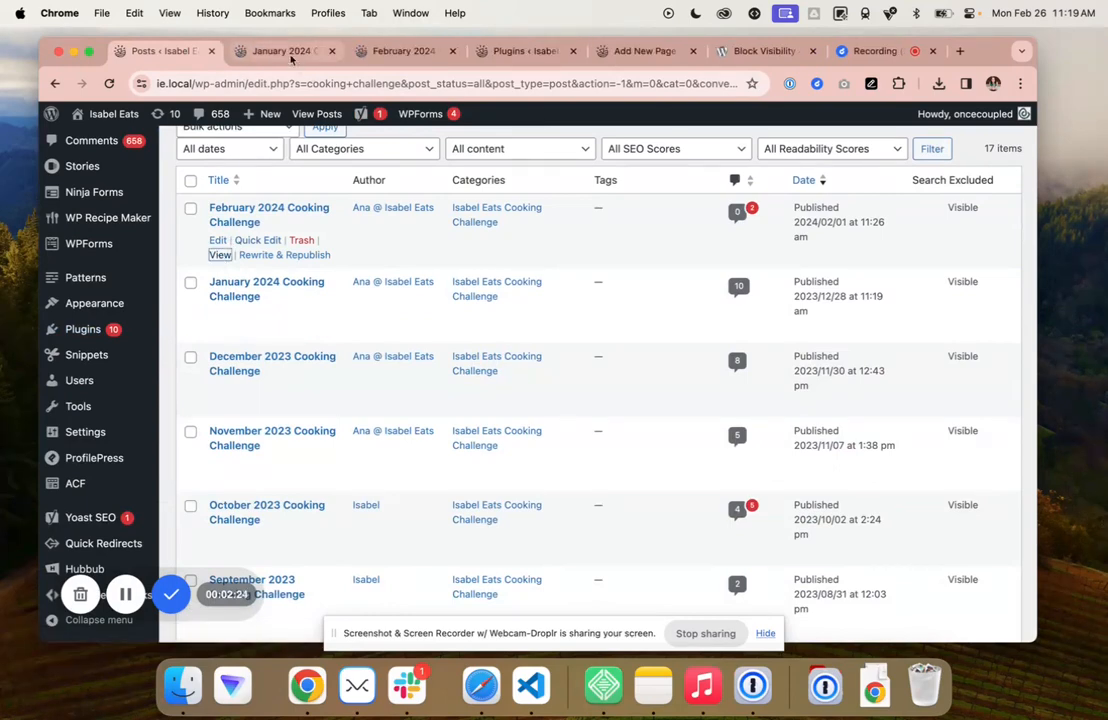
Review the January 2024 challenge post's joining instructions and open its linked Lentejas (Mexican Lentil Soup) recipe
key(ctrl+Tab)
scroll(343, 555, down, 5)
scroll(343, 555, down, 10)
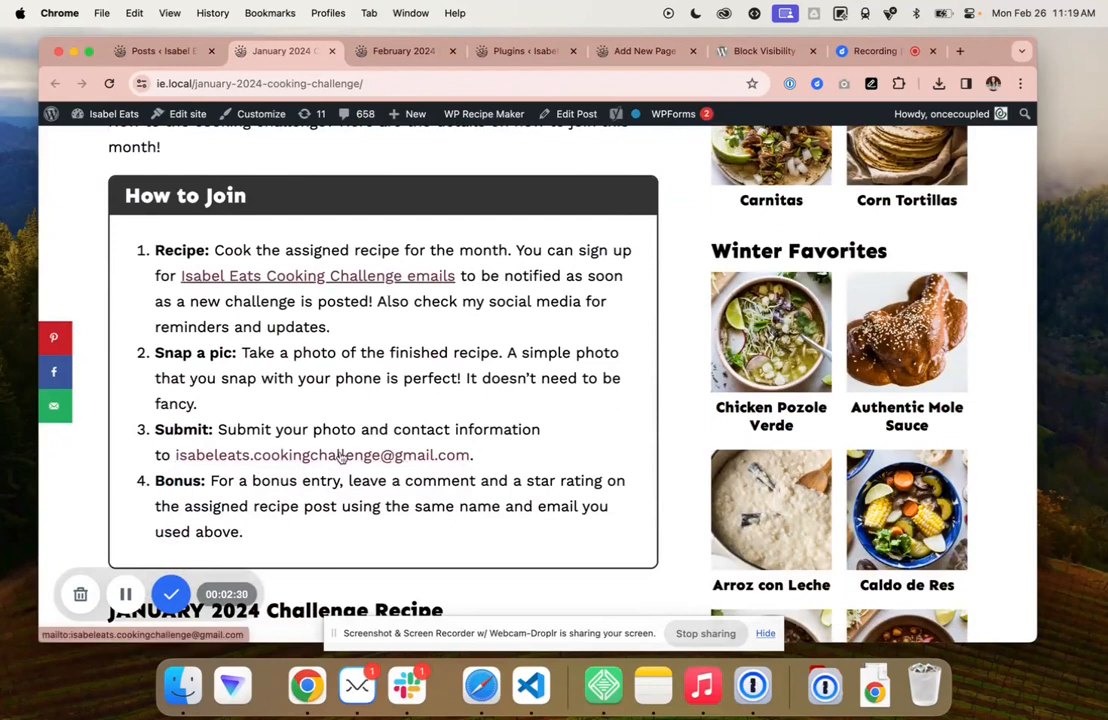
scroll(365, 420, down, 8)
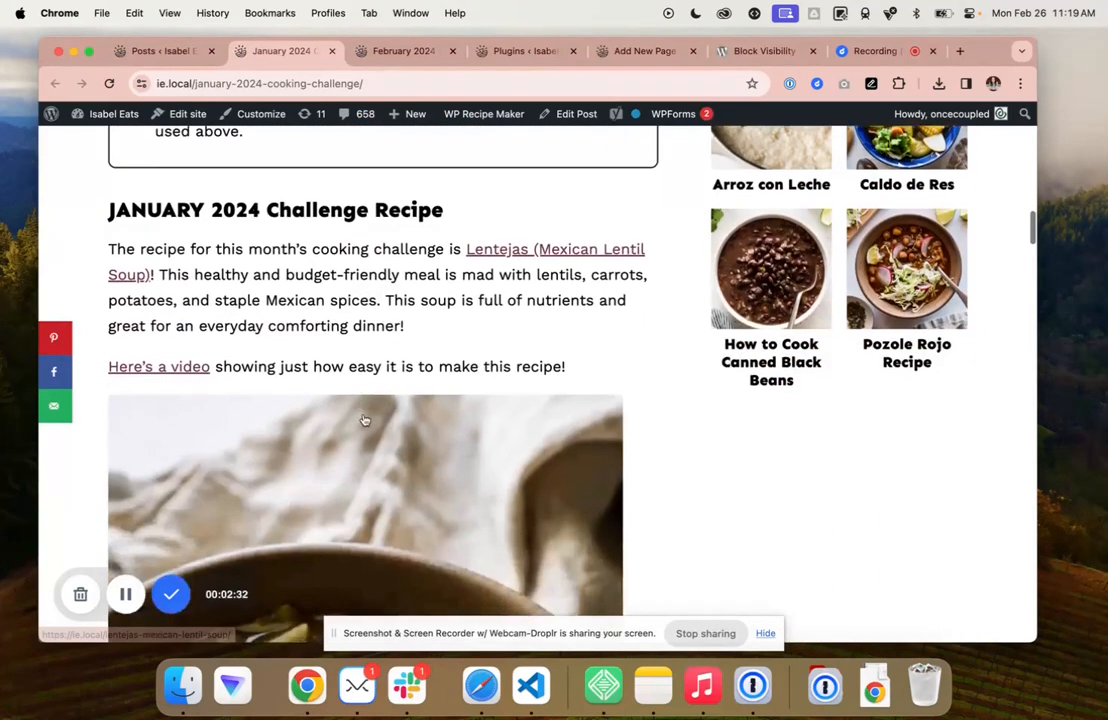
click(567, 256)
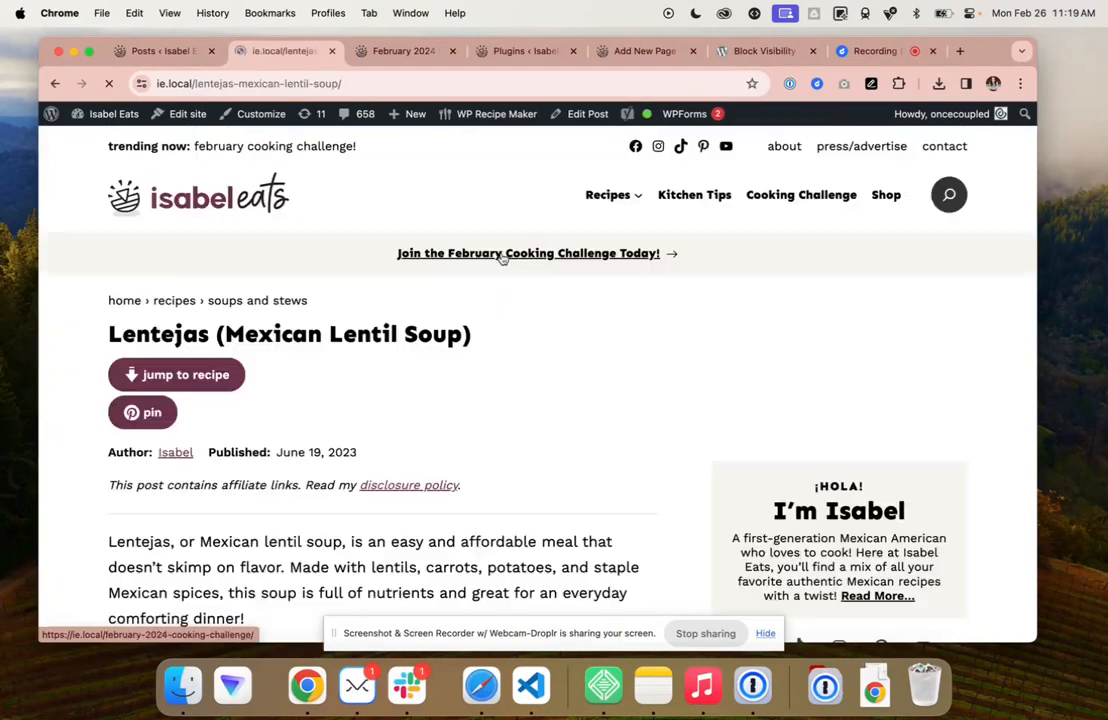
Look through the Lentejas (Mexican Lentil Soup) recipe's introduction and ingredient photos, and highlight its title
scroll(421, 421, down, 8)
scroll(421, 421, down, 10)
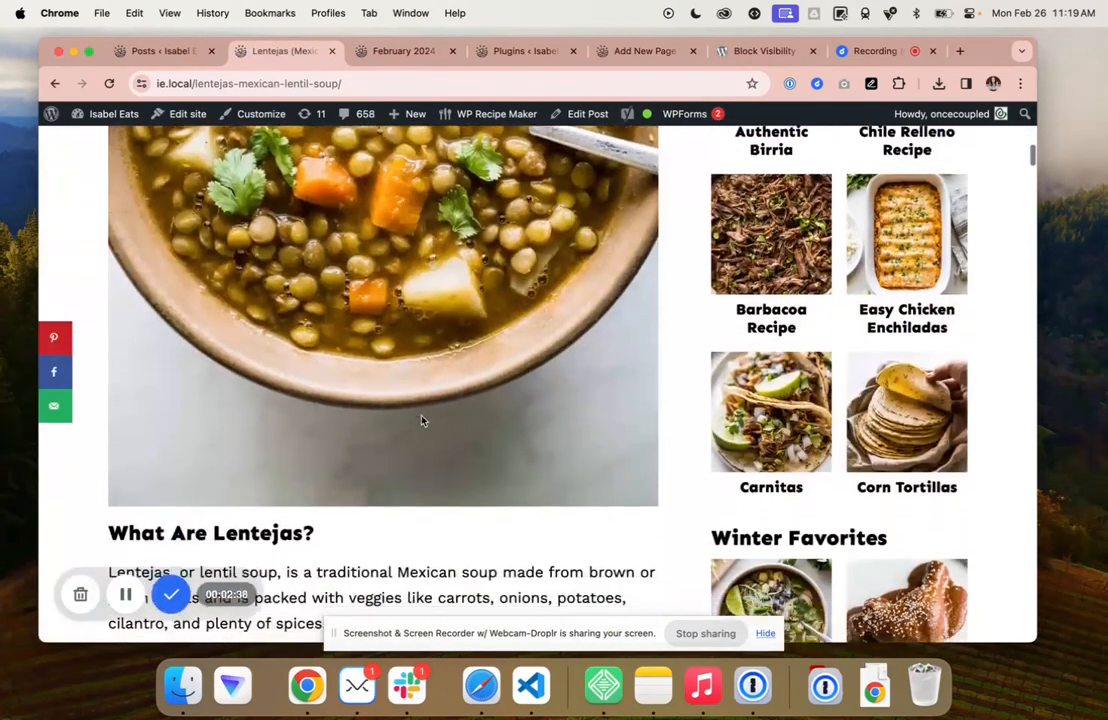
scroll(421, 421, down, 1)
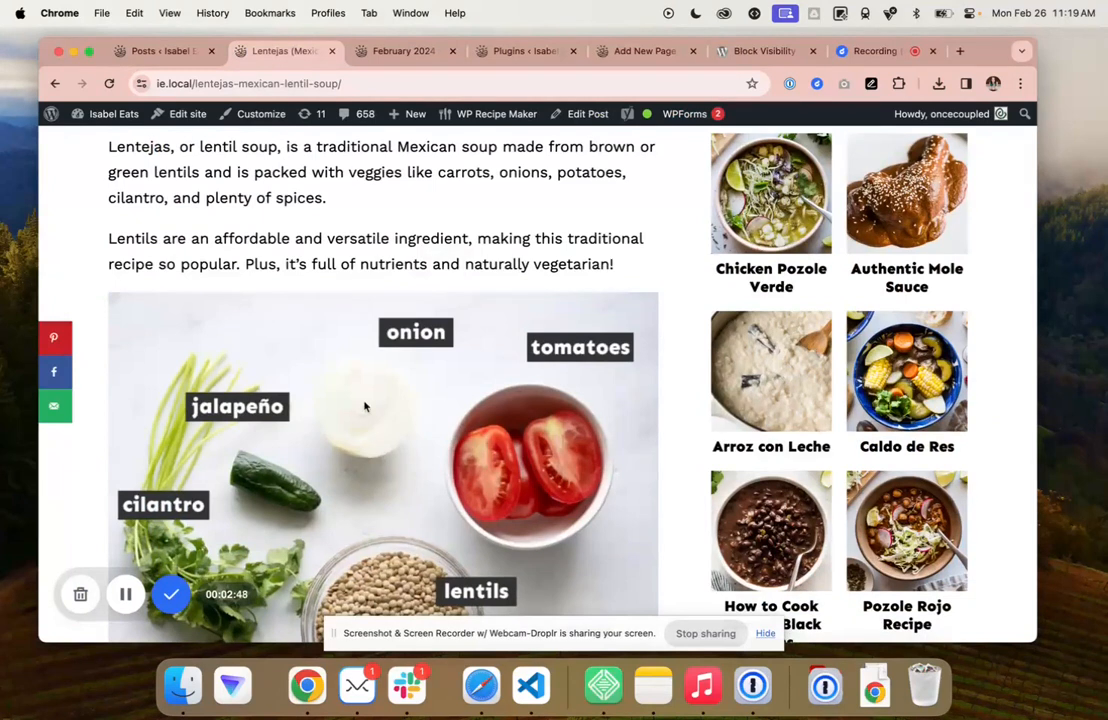
scroll(280, 481, down, 3)
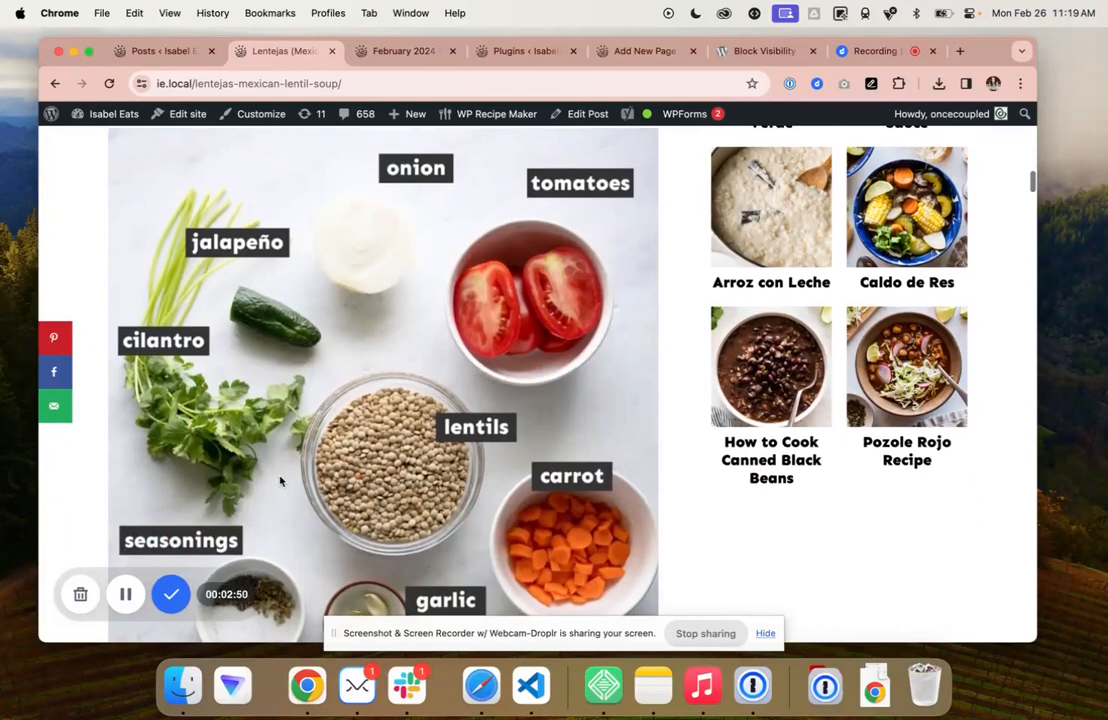
scroll(435, 376, up, 10)
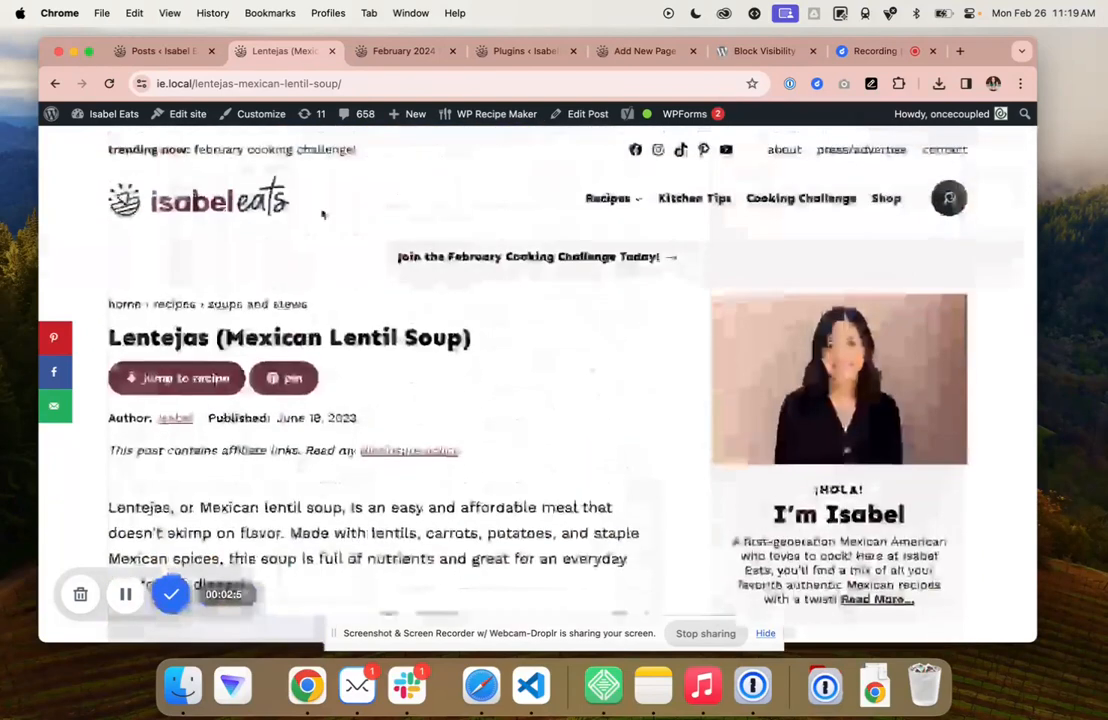
drag(476, 336, 98, 340)
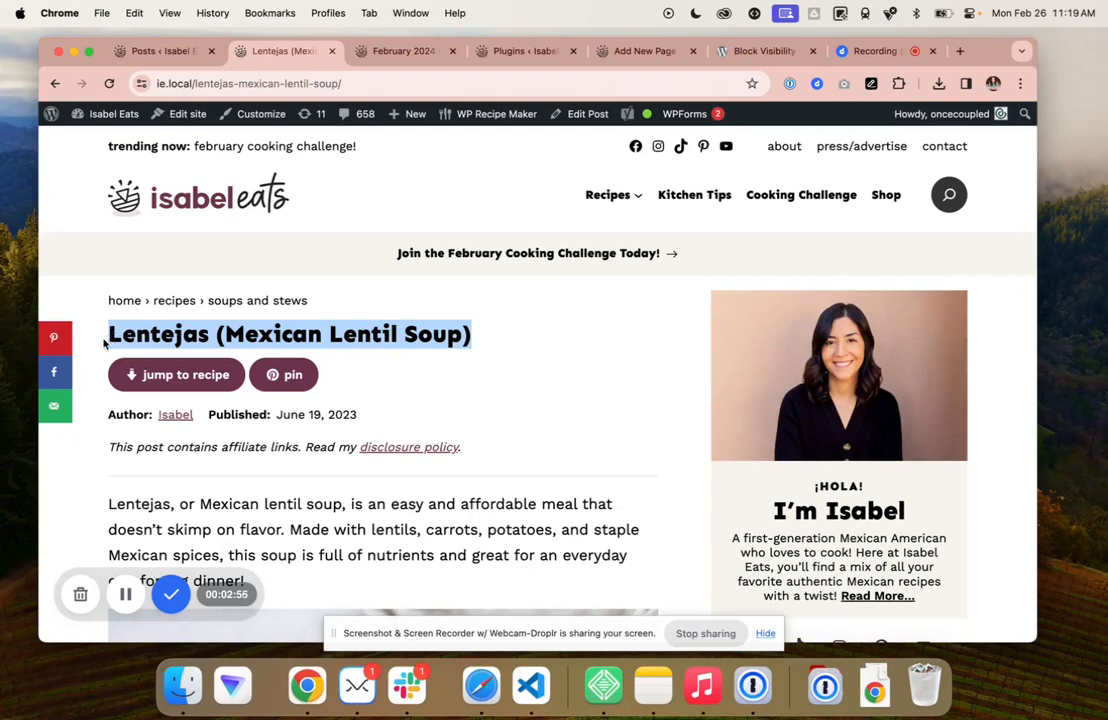
mouse_move(104, 343)
mouse_down()
mouse_move(486, 346)
mouse_move(205, 300)
mouse_move(89, 329)
mouse_up()
click(486, 345)
Open the Queso Blanco recipe linked in the February 2024 challenge post and compare it with the Lentejas recipe page
click(410, 50)
scroll(385, 437, down, 10)
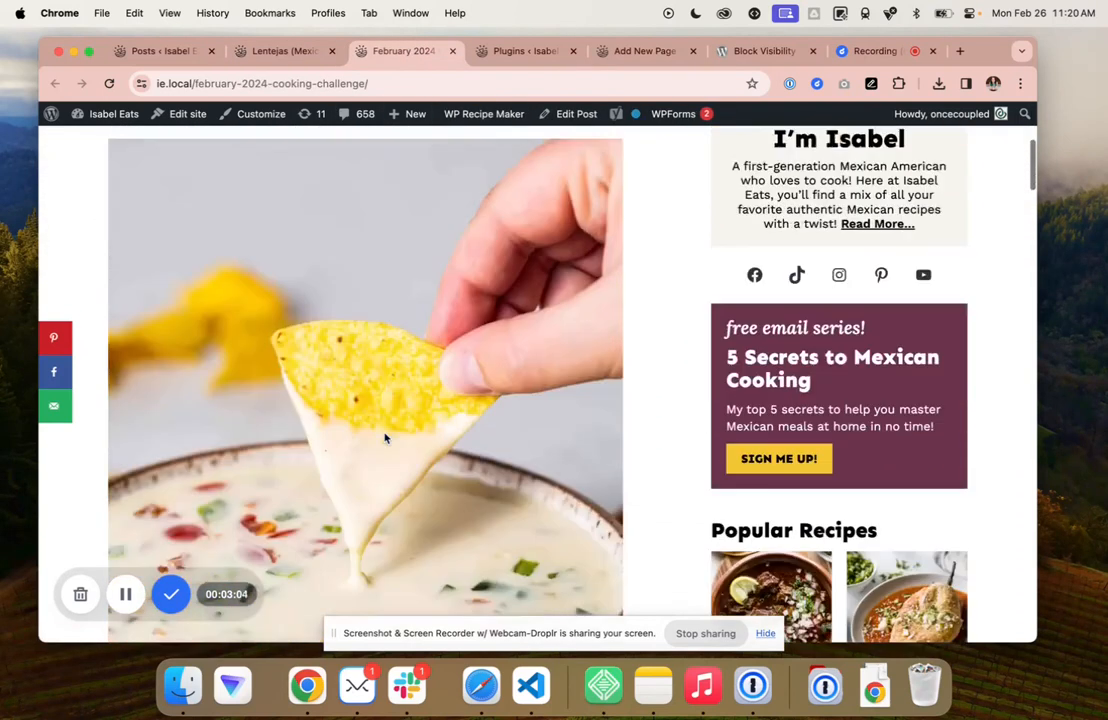
scroll(385, 437, down, 10)
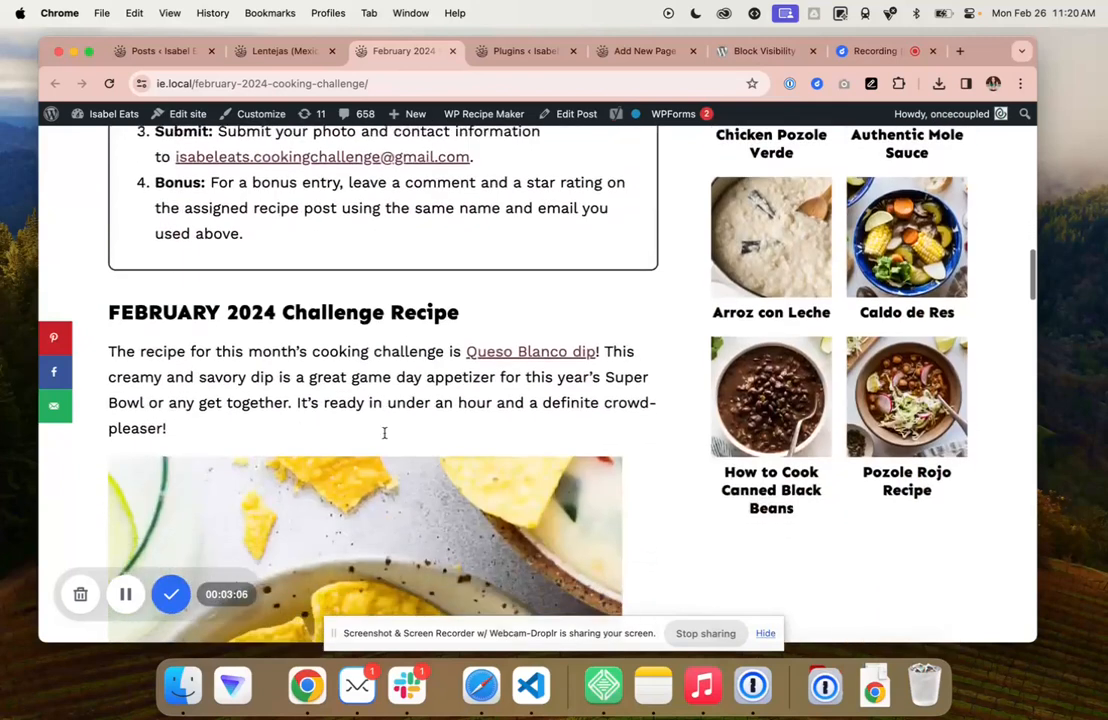
click(538, 292)
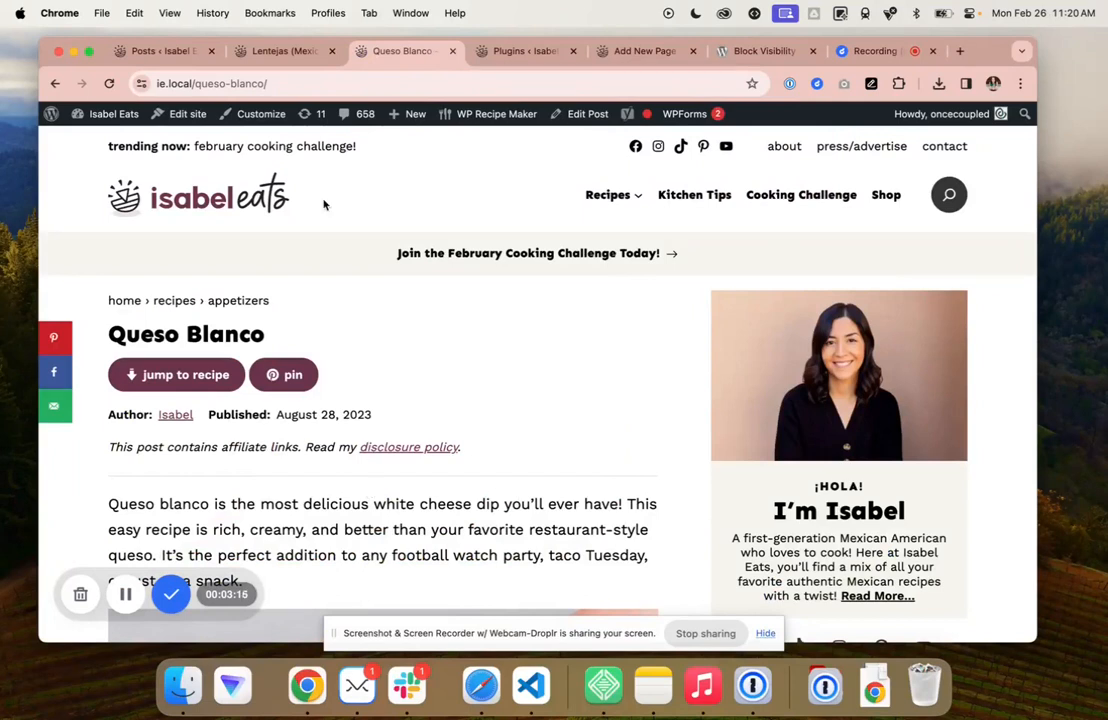
click(250, 52)
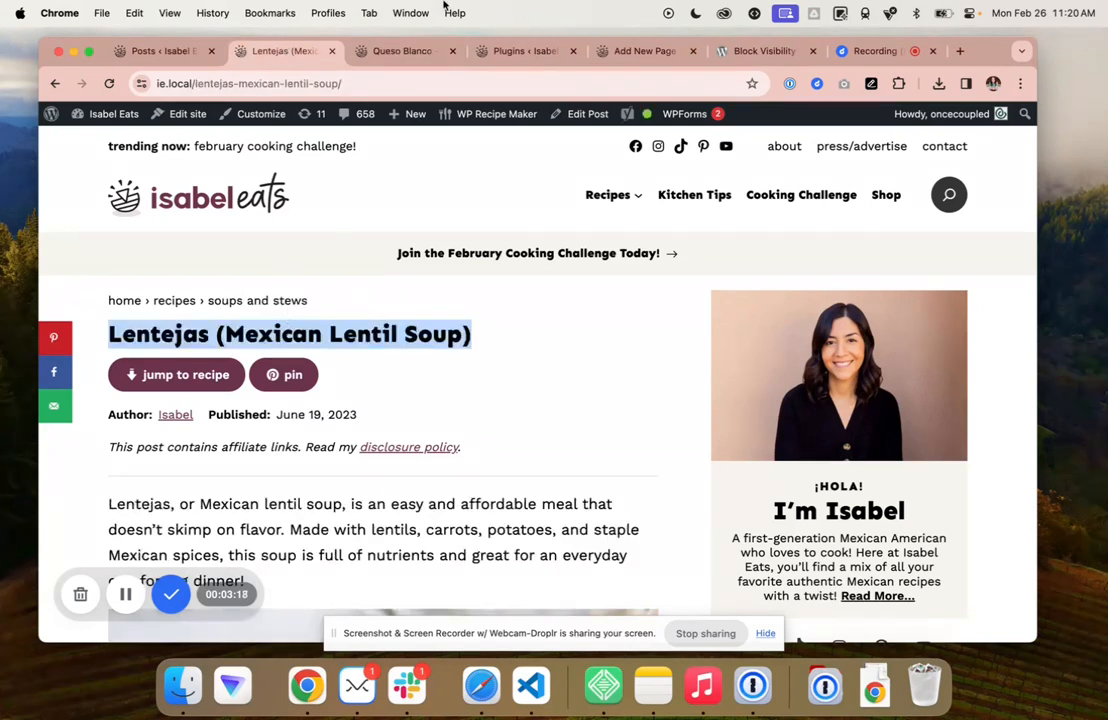
click(399, 54)
scroll(375, 510, down, 5)
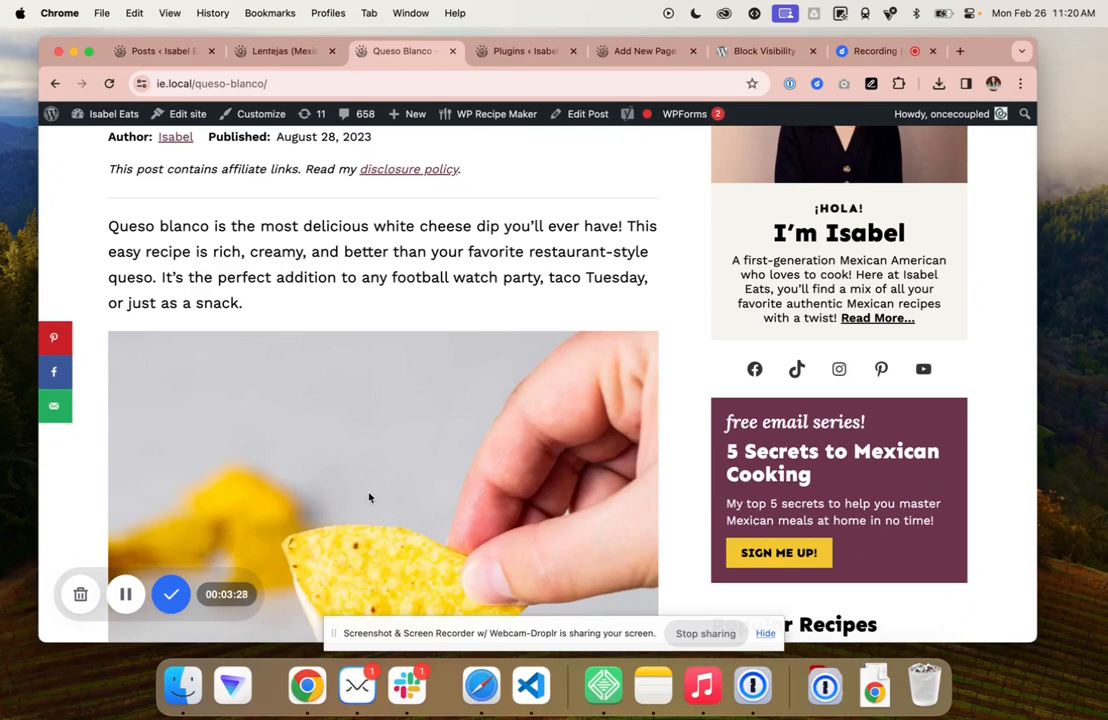
Return to the new page's editor and delete the "February Challenge" paragraph, keeping only "January Challenge"
click(640, 50)
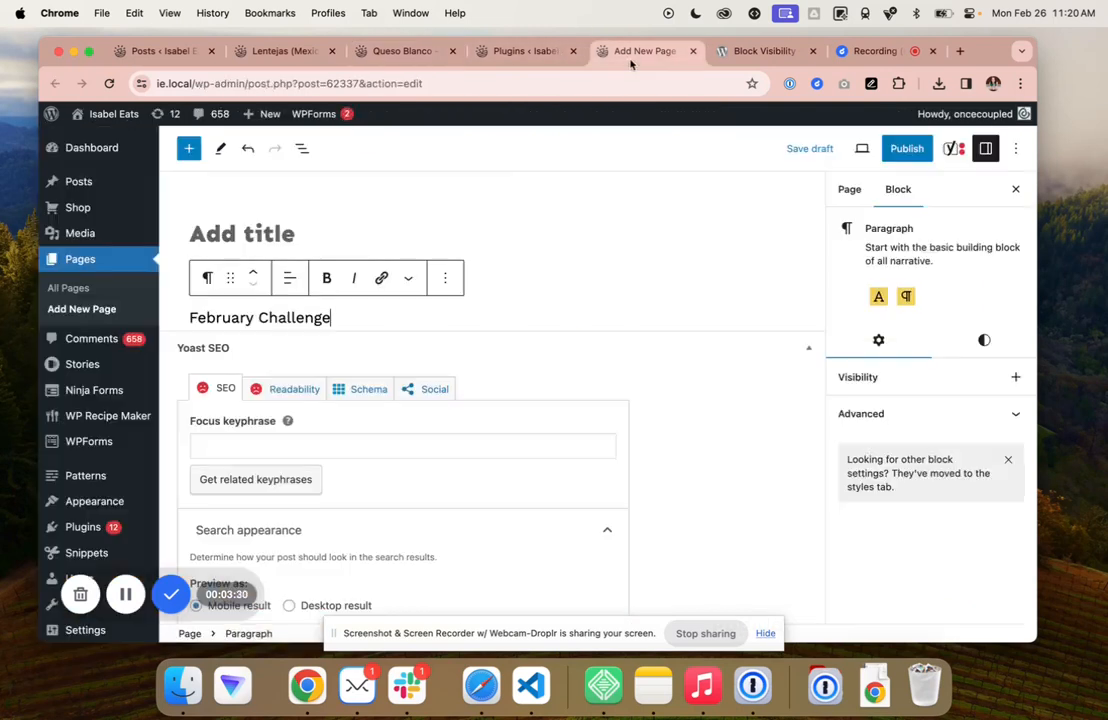
text(January Challenge)
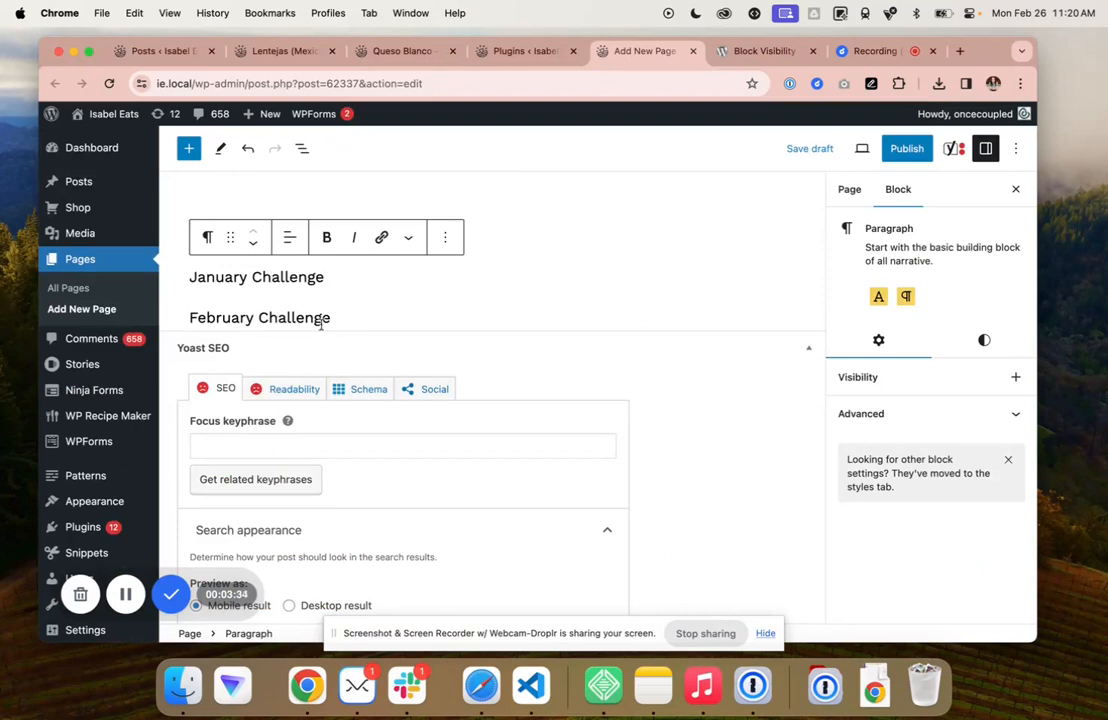
drag(336, 317, 176, 320)
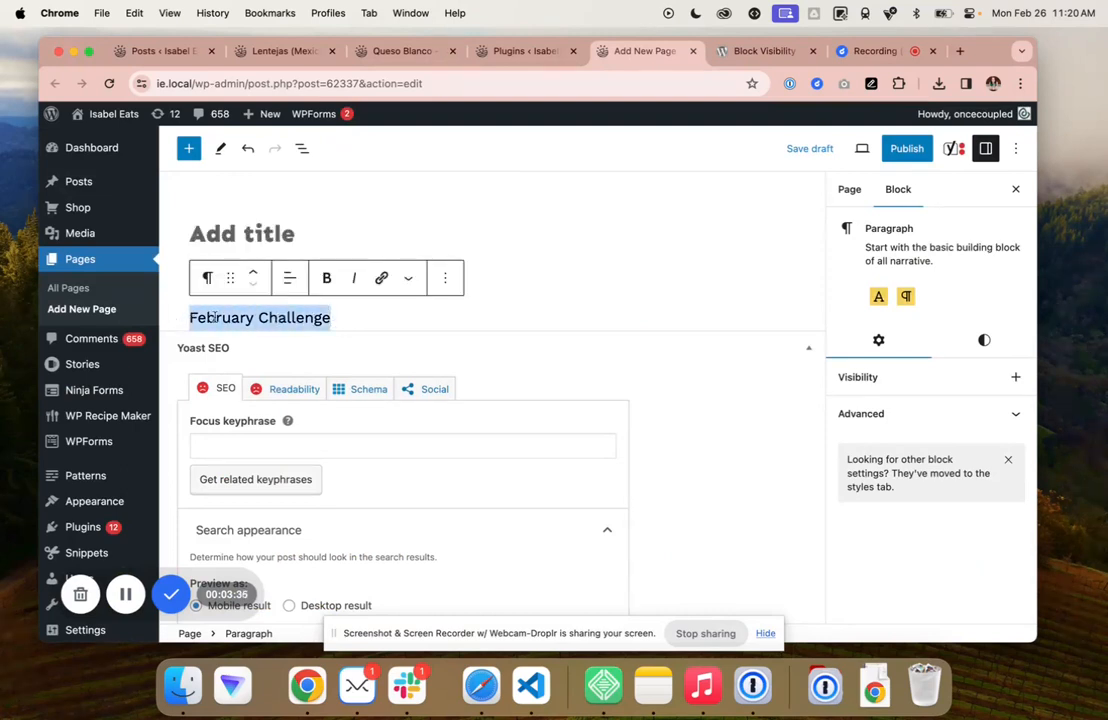
drag(362, 318, 163, 327)
key(BackSpace)
key(BackSpace)
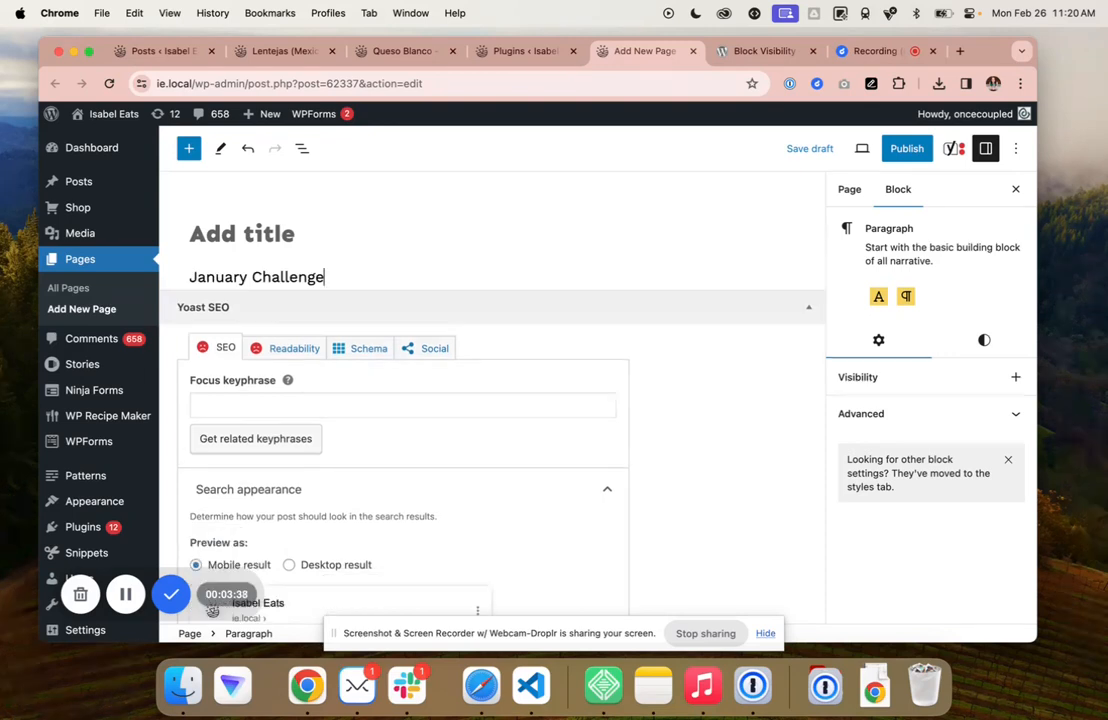
Start another new page in a separate browser tab and add a paragraph reading "February Challenge"
right_click(90, 310)
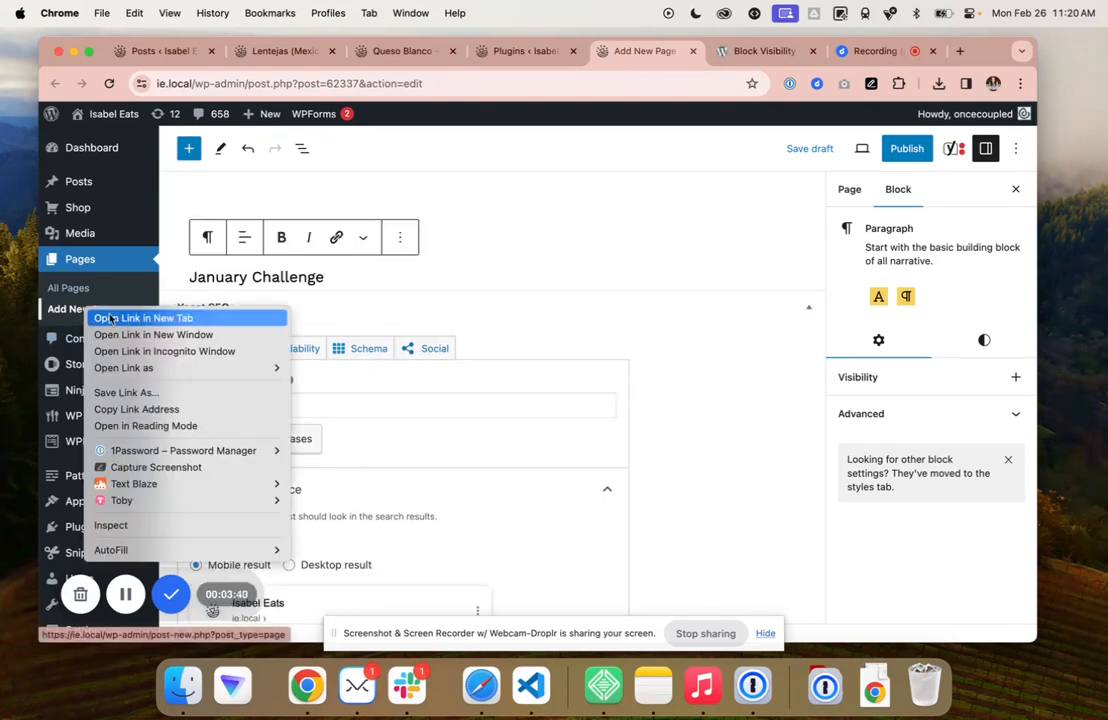
click(123, 319)
click(676, 52)
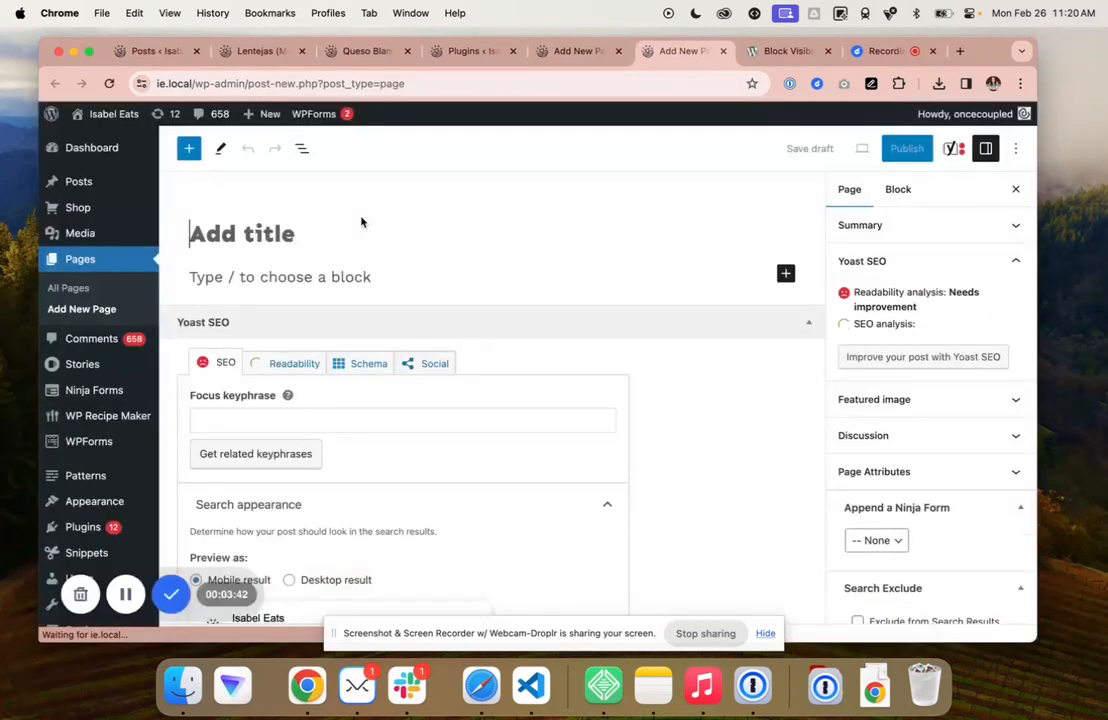
click(314, 277)
text(Febr)
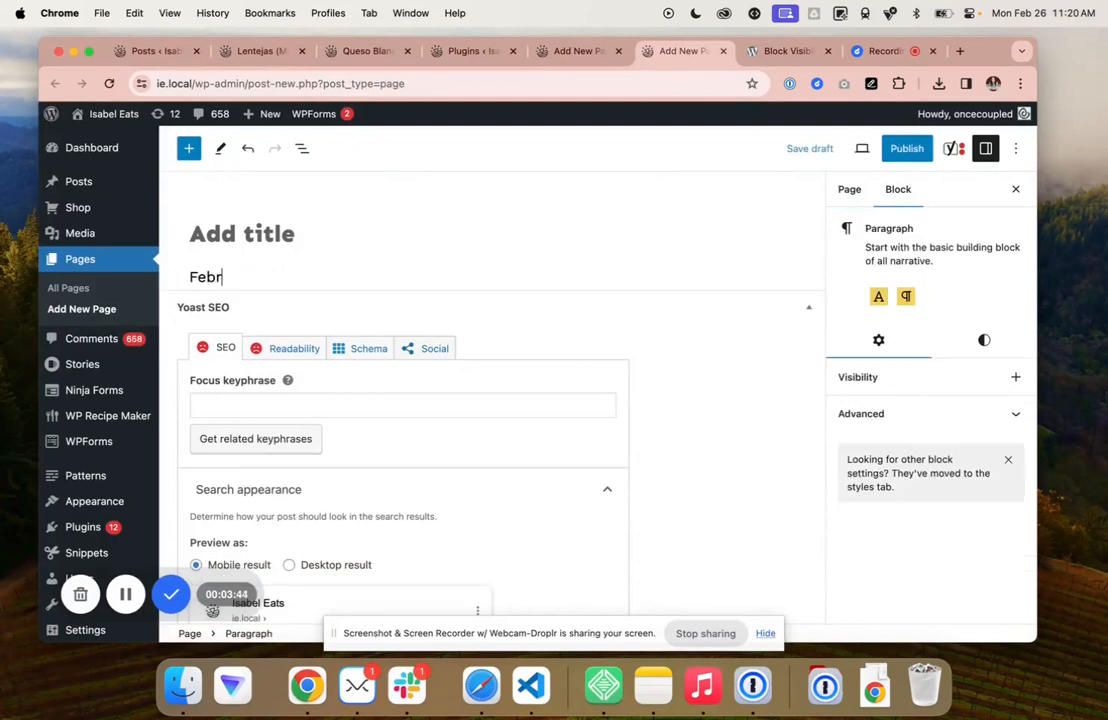
text(uary Challenge)
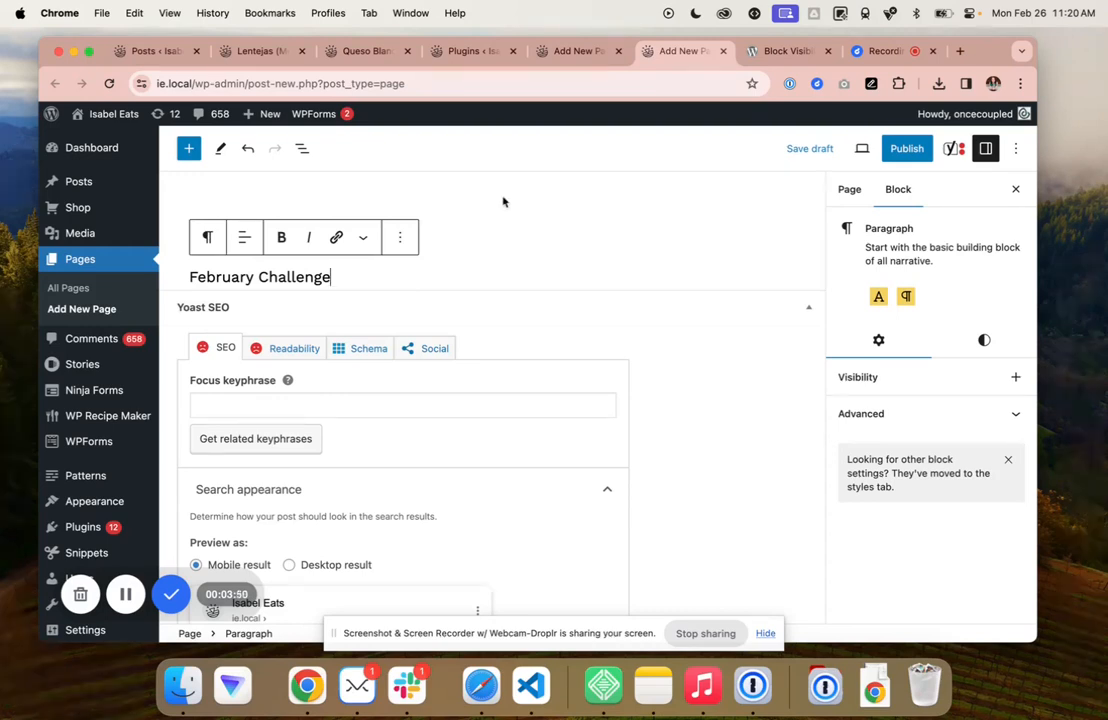
Add a Date & Time visibility schedule to the January Challenge paragraph, starting Jan 1, 2024 12:00 am
click(579, 56)
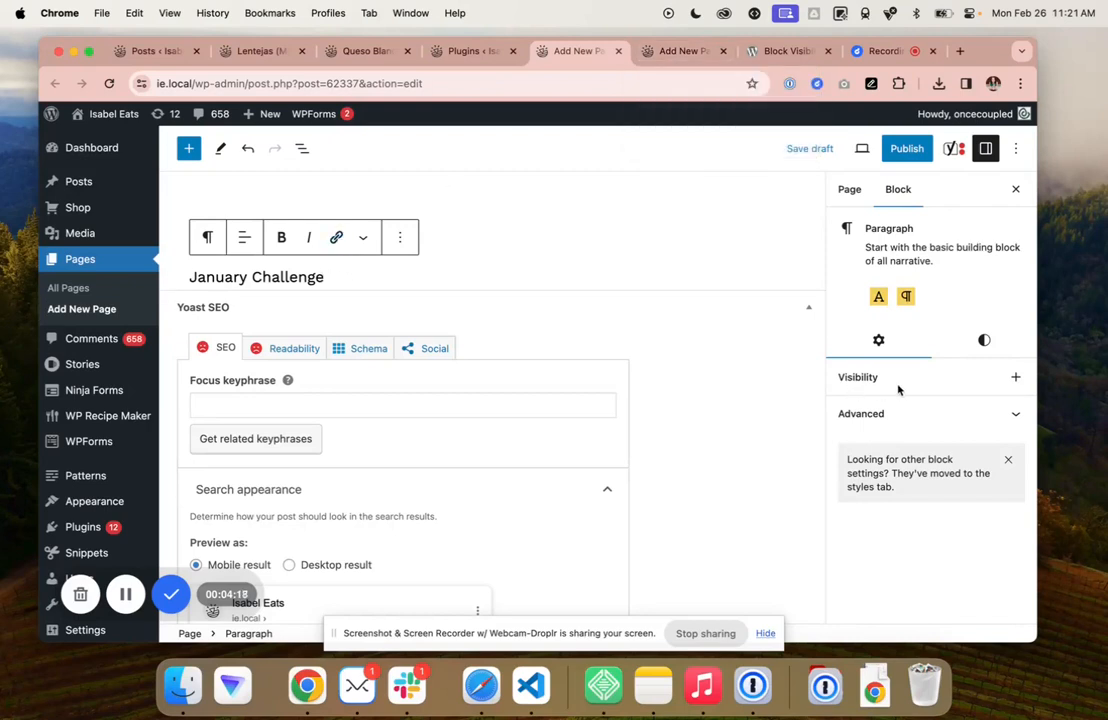
click(1016, 378)
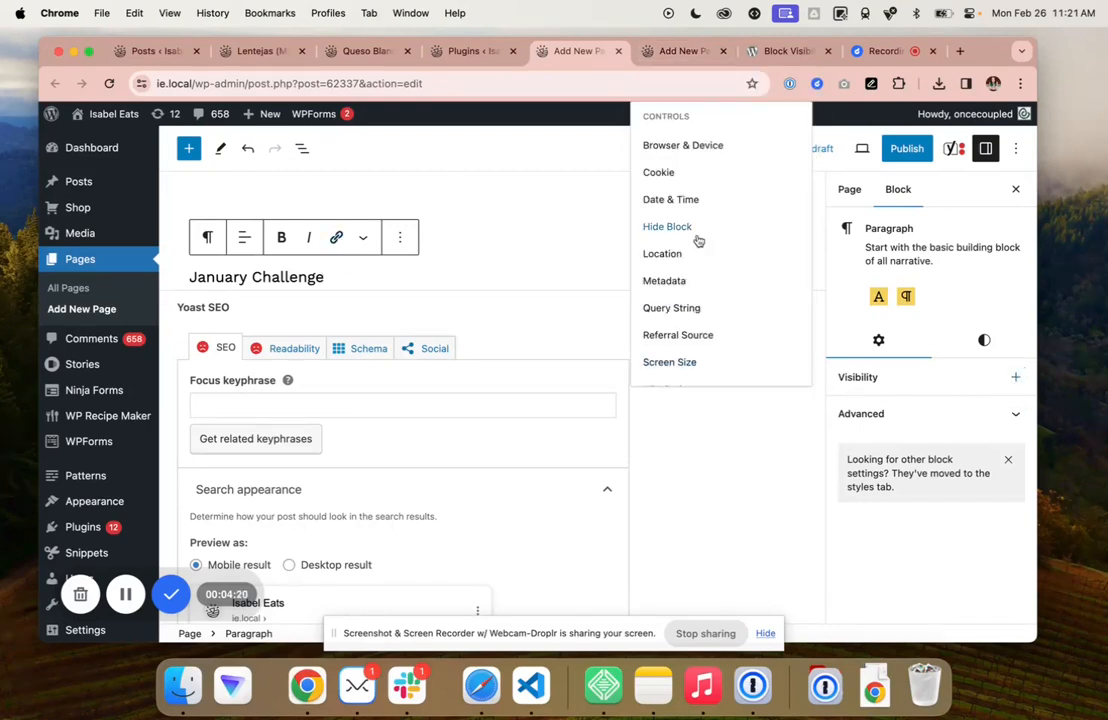
click(682, 201)
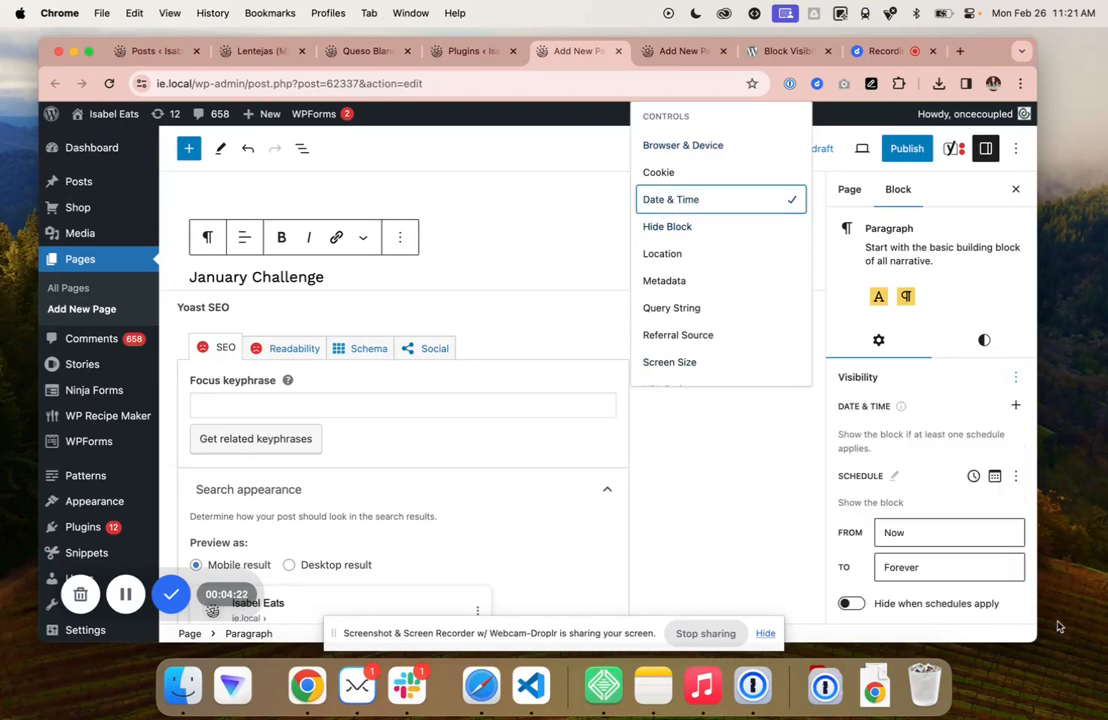
click(903, 533)
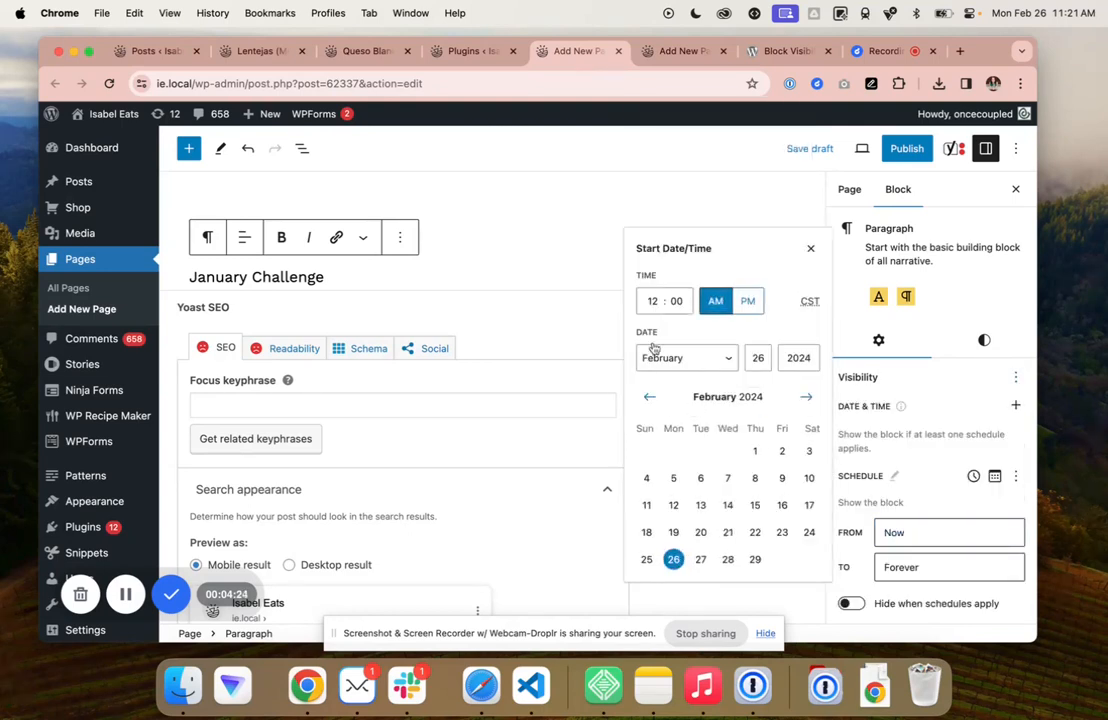
click(649, 397)
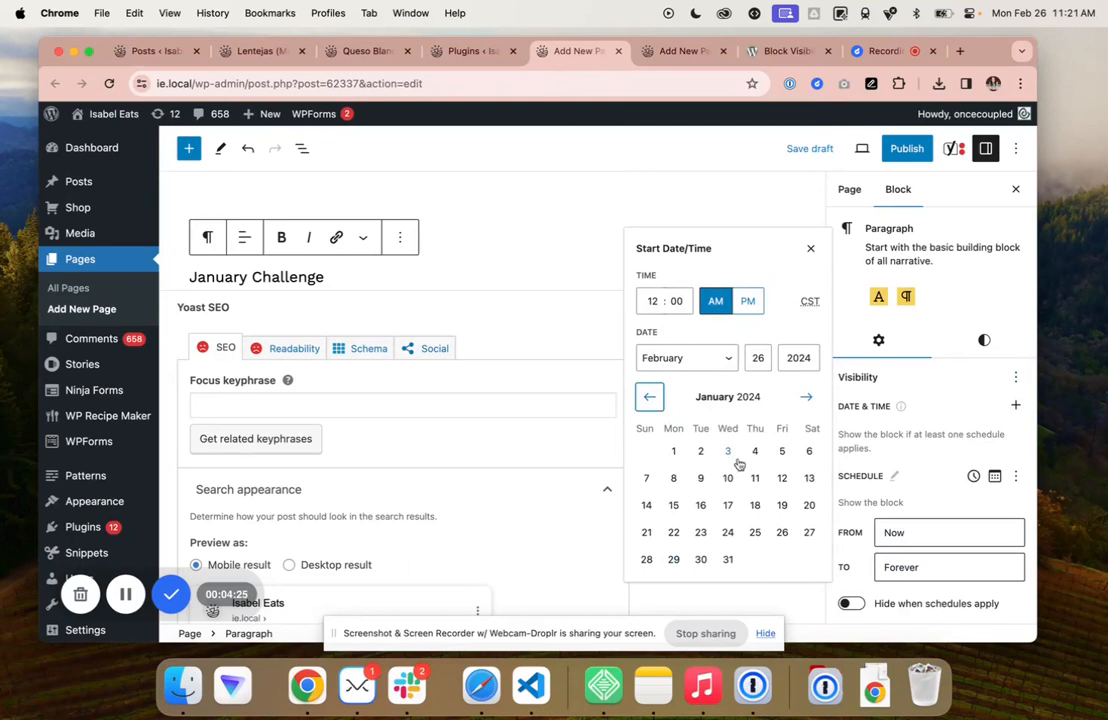
click(674, 451)
Set the January paragraph's visibility schedule to end on Feb 1, 2024 12:00 am
click(905, 568)
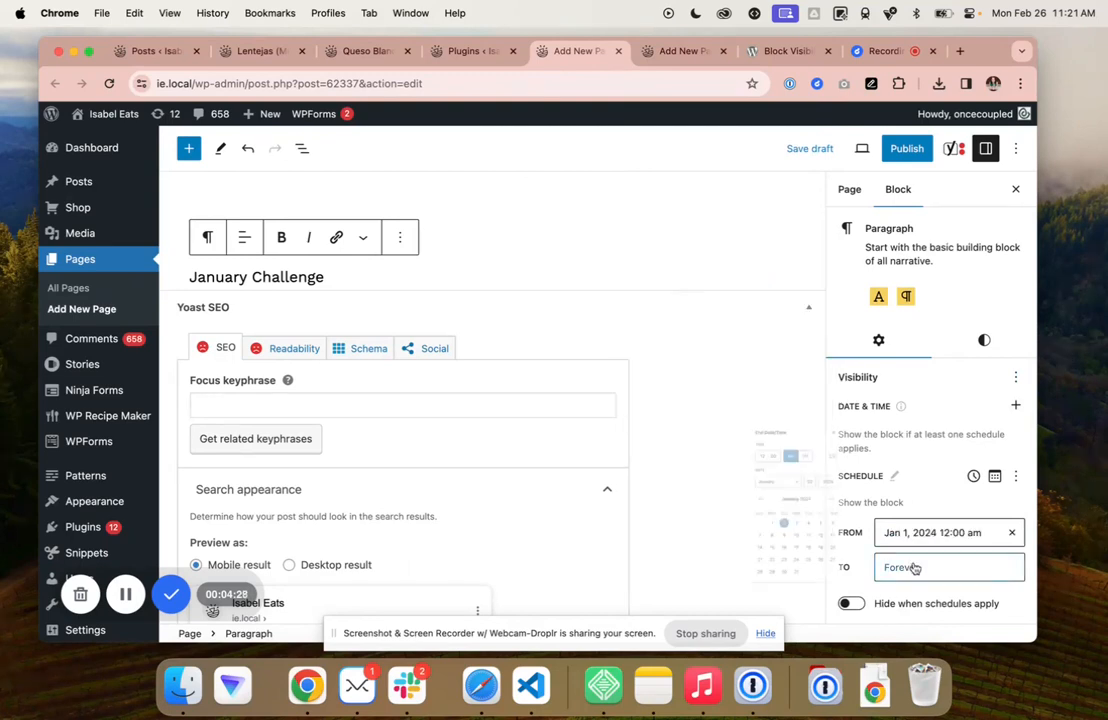
click(728, 559)
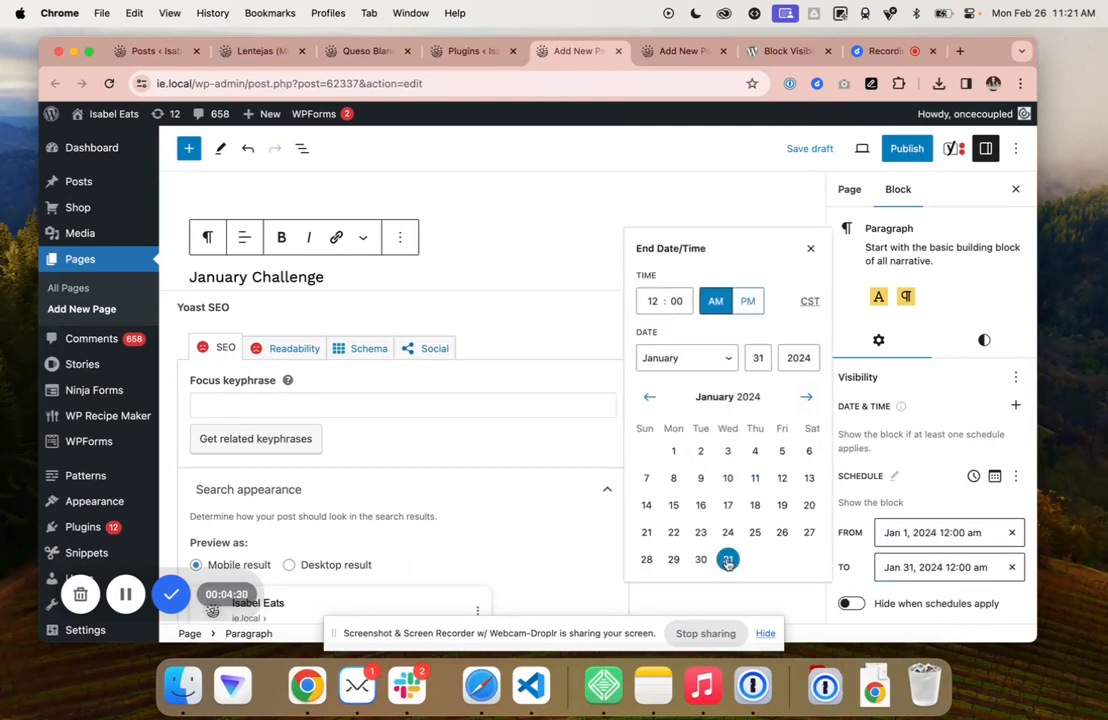
click(806, 396)
click(755, 451)
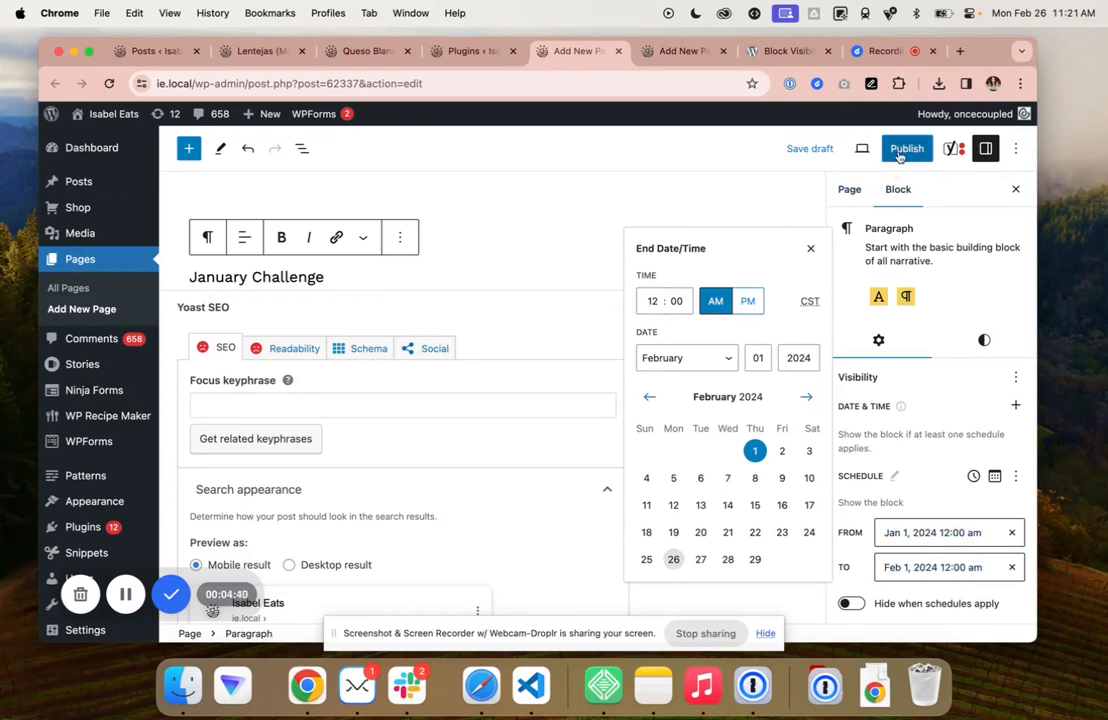
Expand the January paragraph to read "This is the current January Challenge recipe! Find out more here."
click(334, 272)
key(super+Left)
text(This is the current)
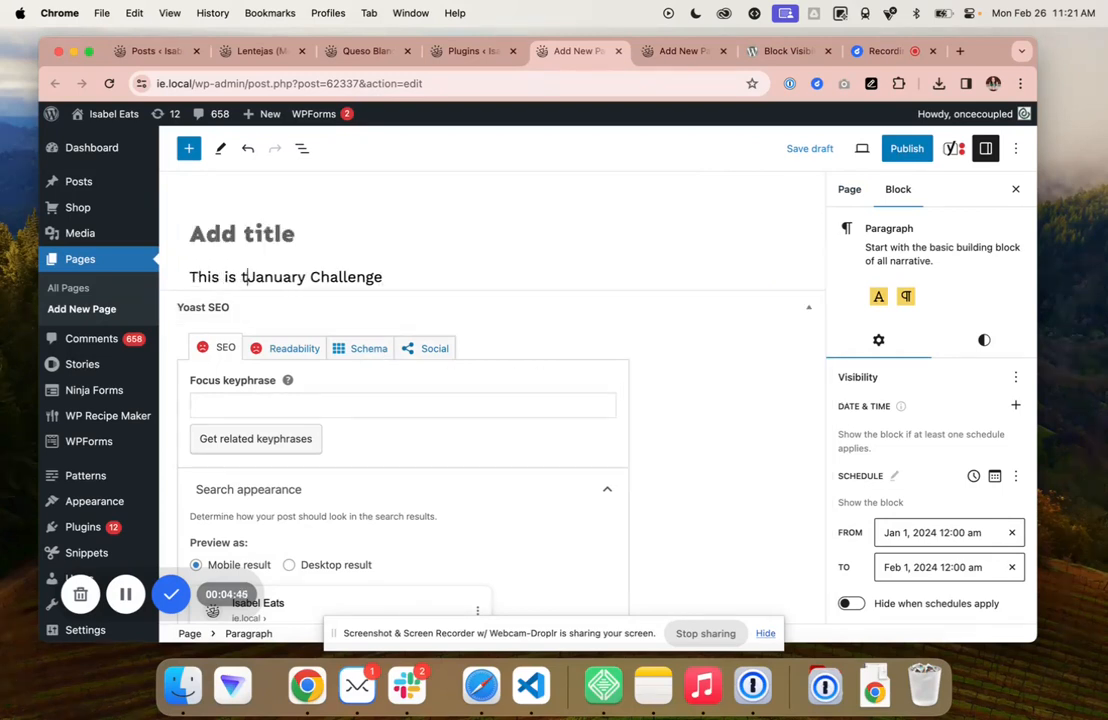
key(super+Right)
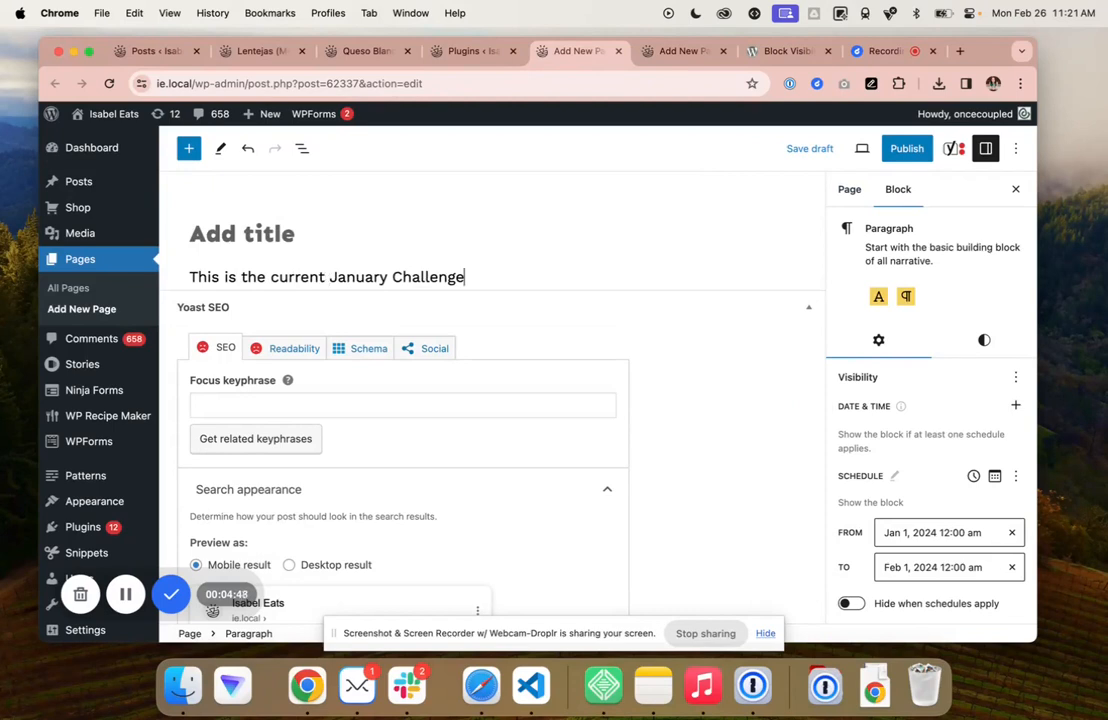
text(recipe! Find o)
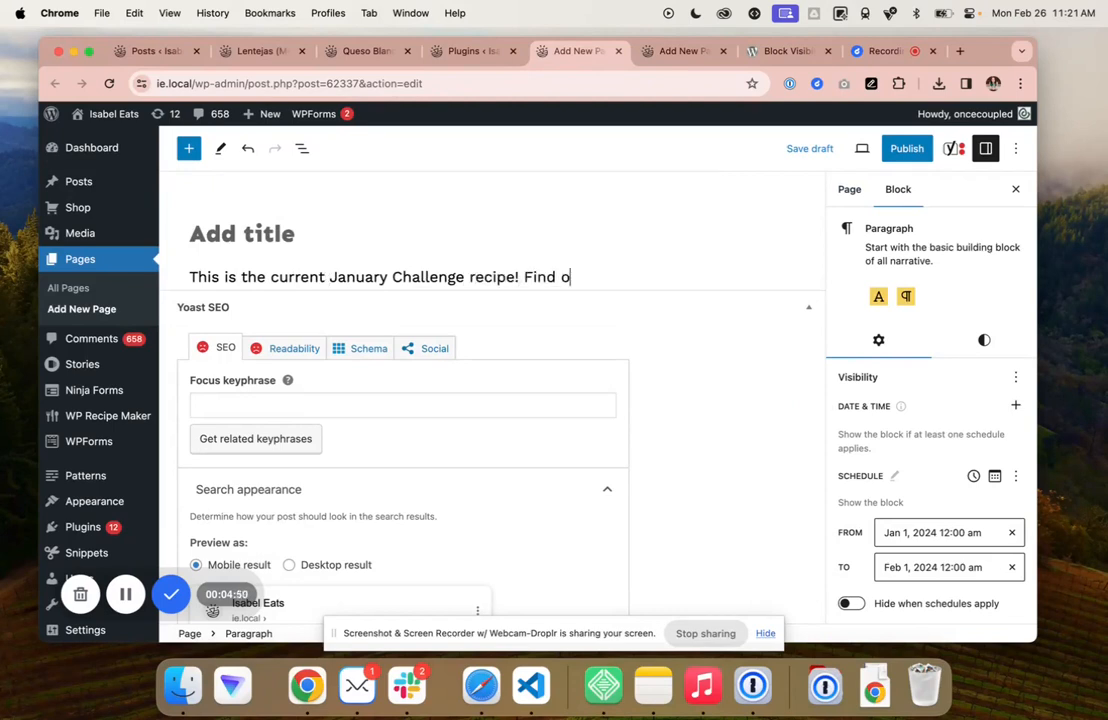
text(ut more here.)
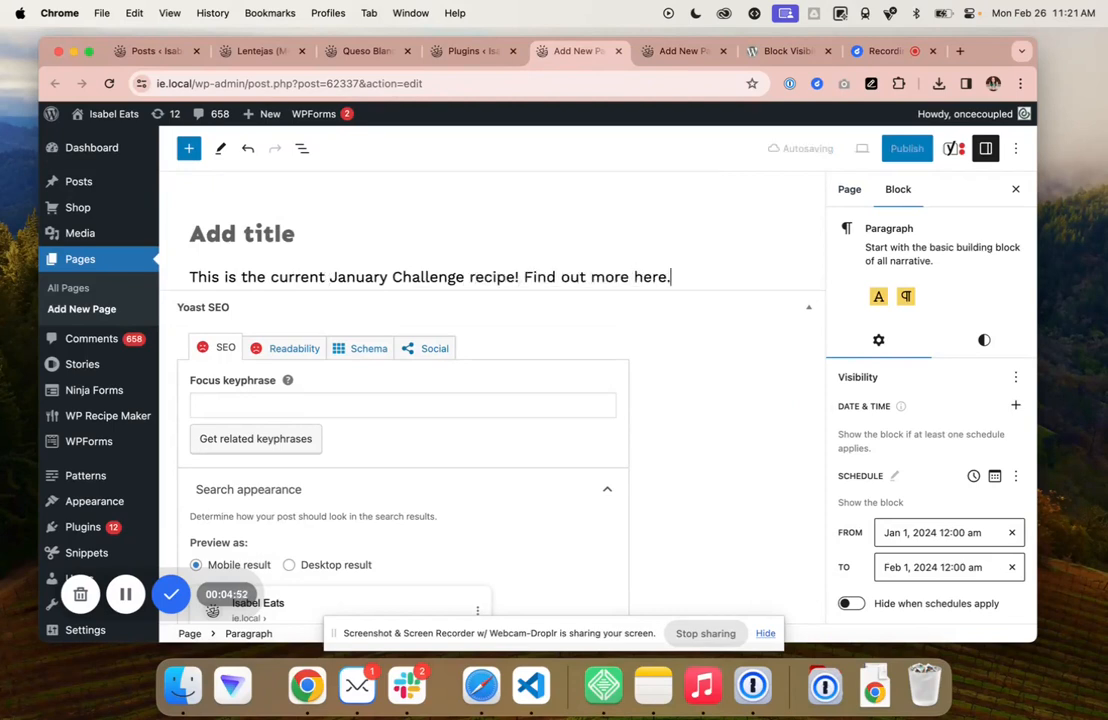
Link the words "more here" in the January paragraph to the placeholder URL "#"
key(alt+shift+Left)
key(alt+shift+Left)
key(super+k)
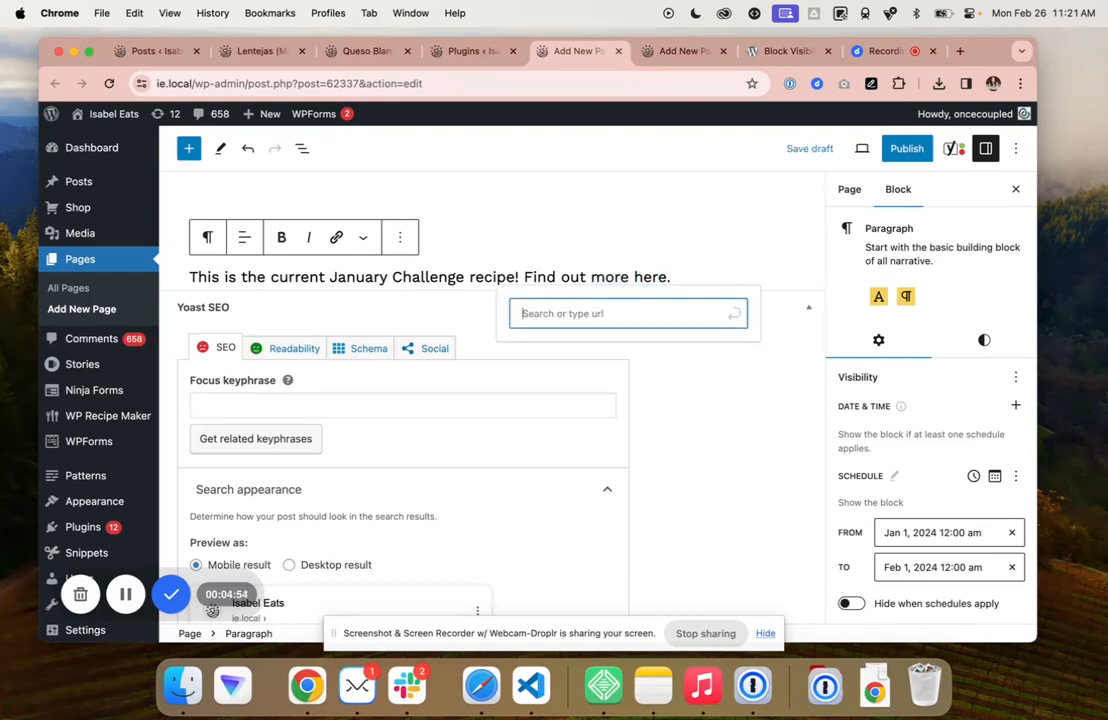
text(#)
key(Return)
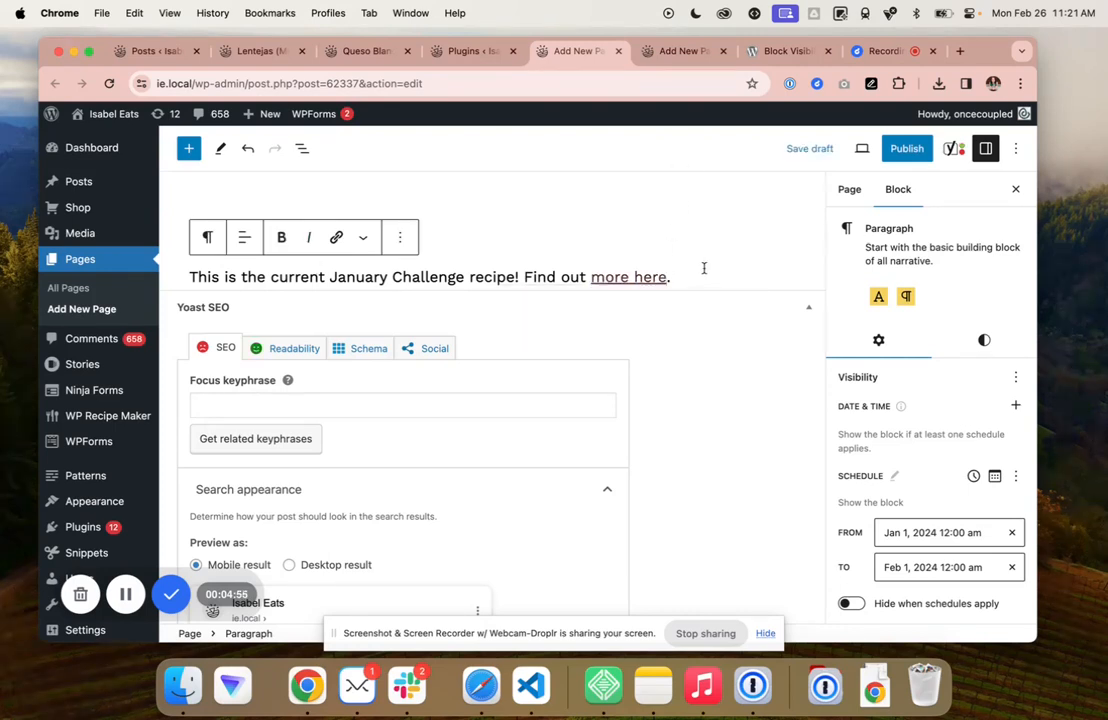
Add a Date & Time visibility schedule to the February Challenge paragraph on the other draft page, starting Feb 1, 2024 12:00 am
click(684, 58)
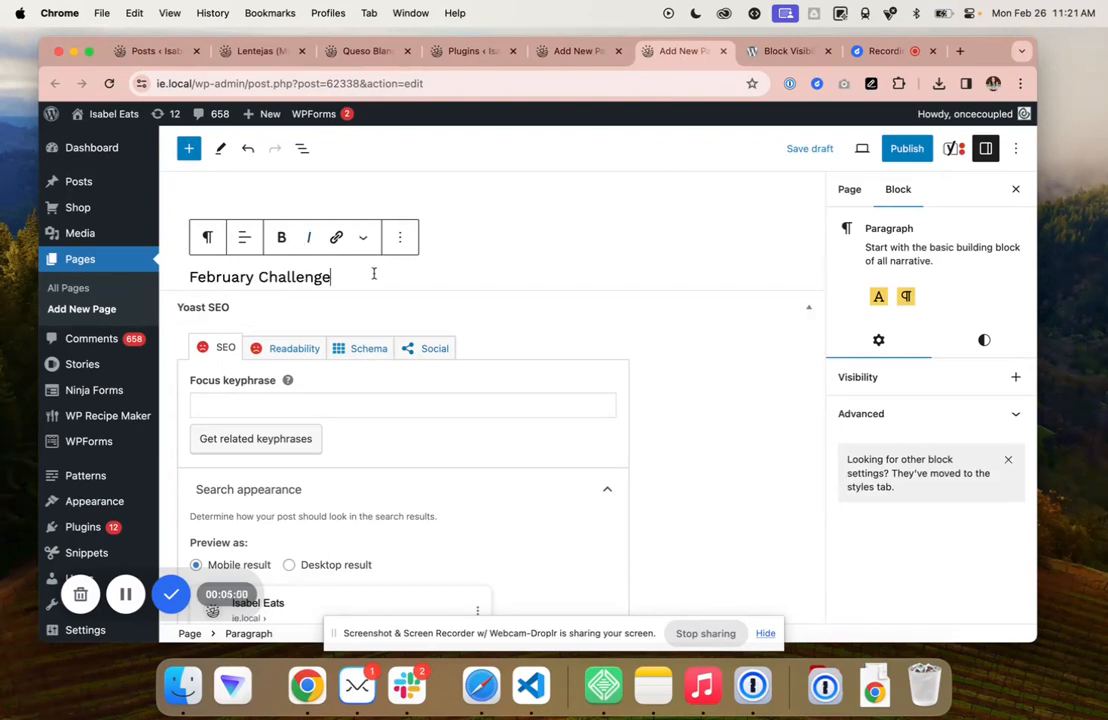
click(1017, 378)
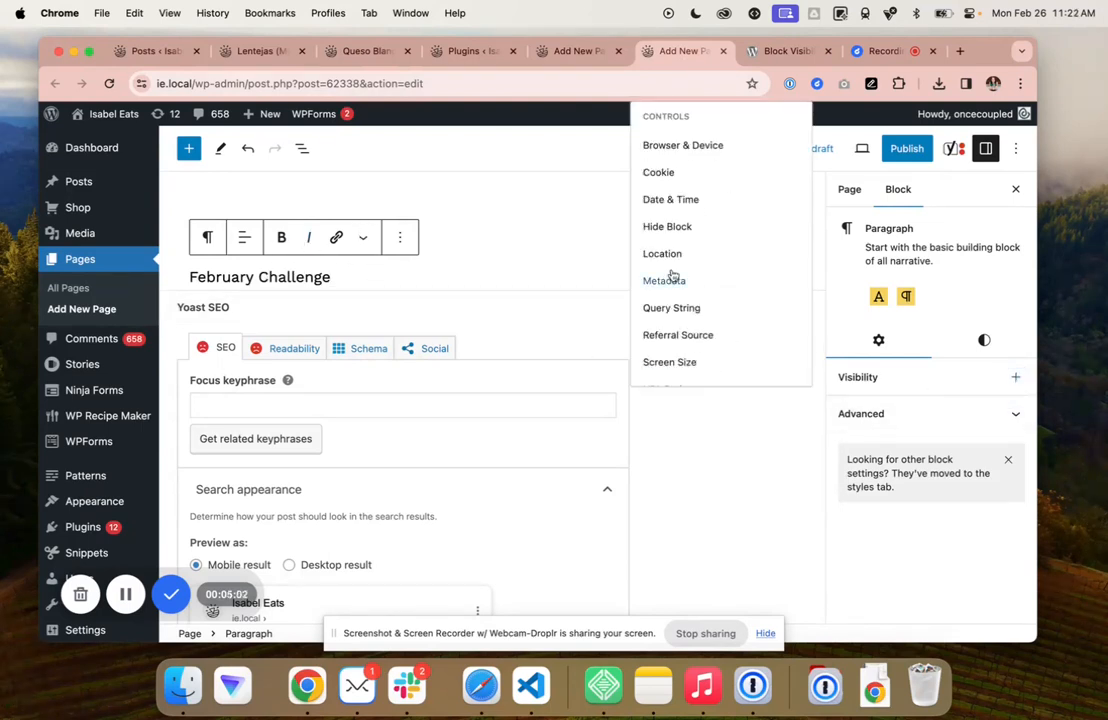
click(697, 195)
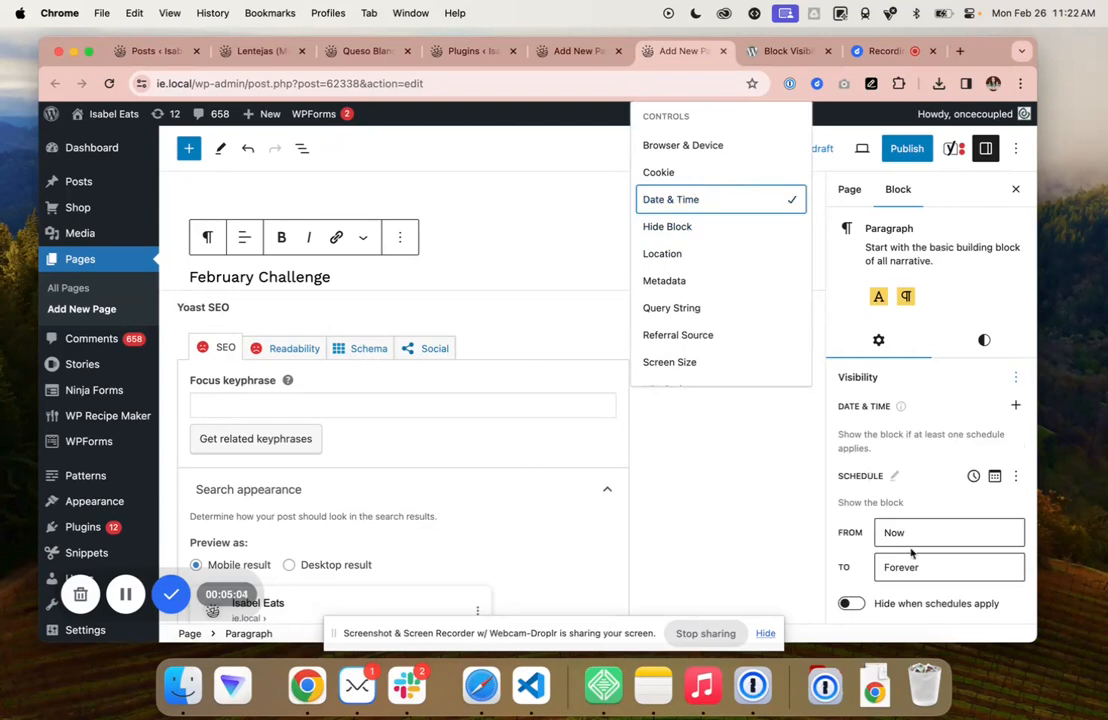
click(795, 478)
click(918, 535)
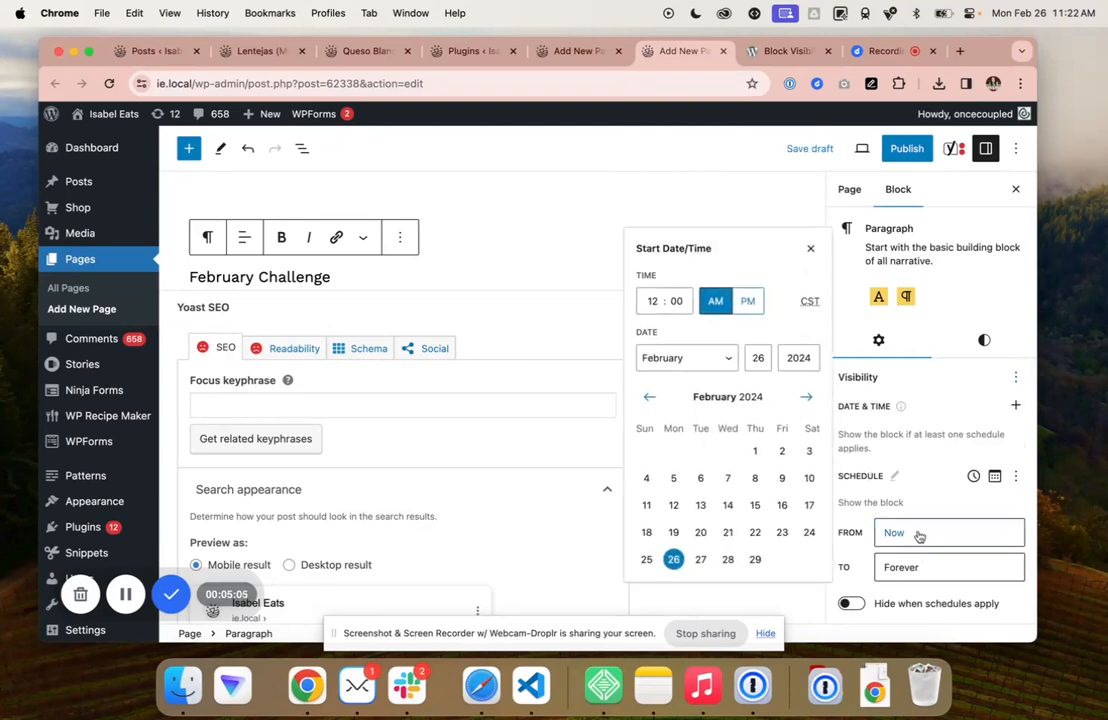
click(755, 451)
Set the February Challenge paragraph's visibility schedule to end on Mar 1, 2024 12:00 am and reselect the paragraph
click(916, 576)
click(806, 396)
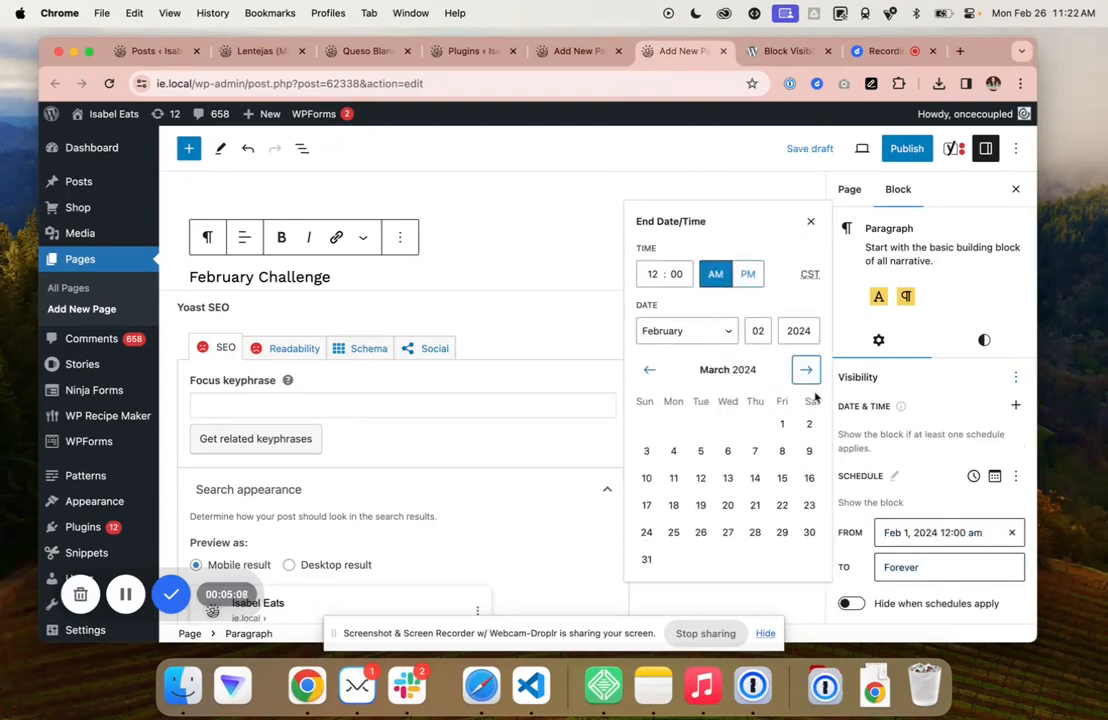
click(782, 424)
click(527, 262)
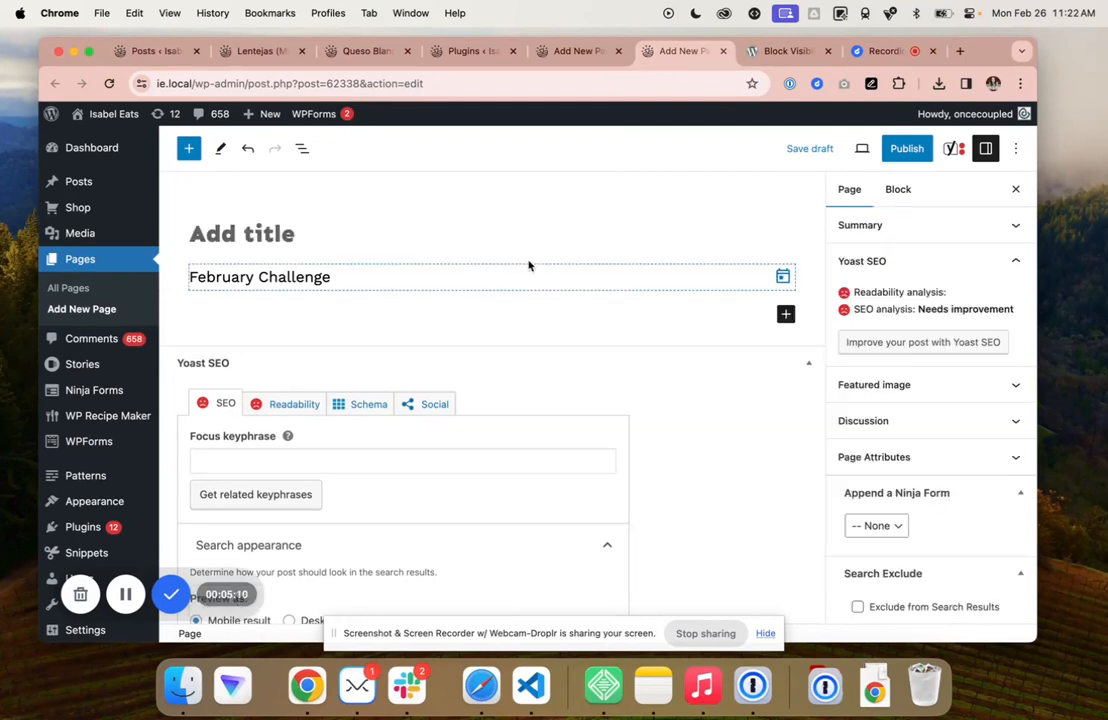
click(523, 269)
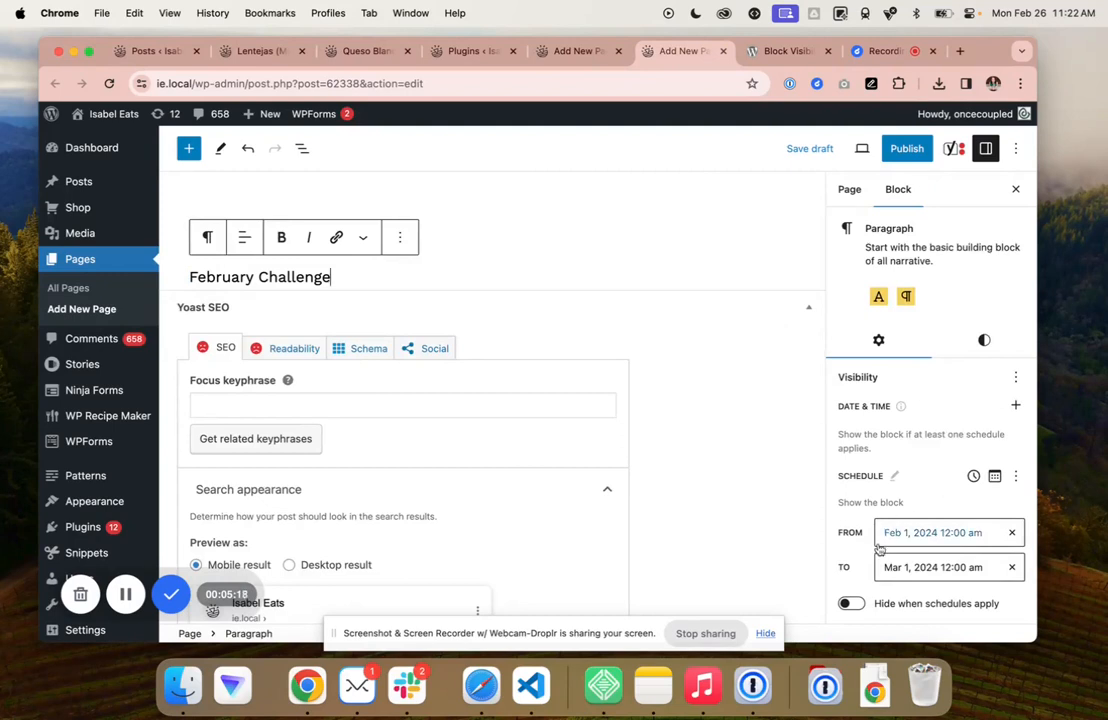
Review the January draft's schedule and look over the Lentejas (Mexican Lentil Soup) and Queso Blanco recipe posts on the site
click(576, 52)
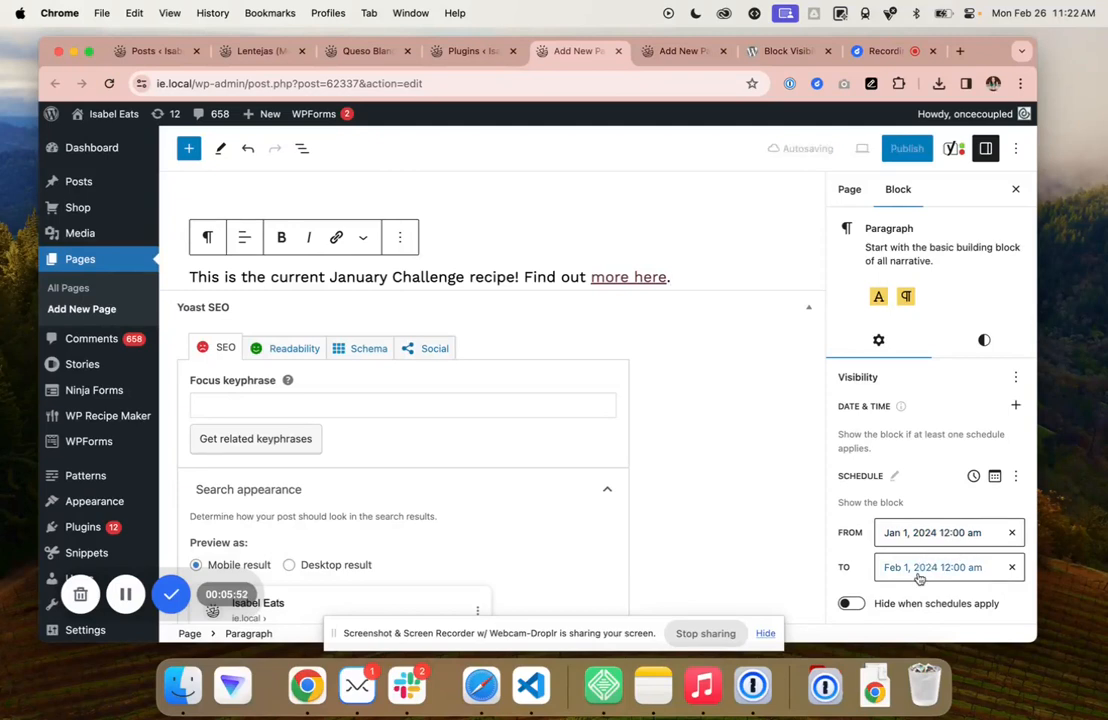
click(467, 52)
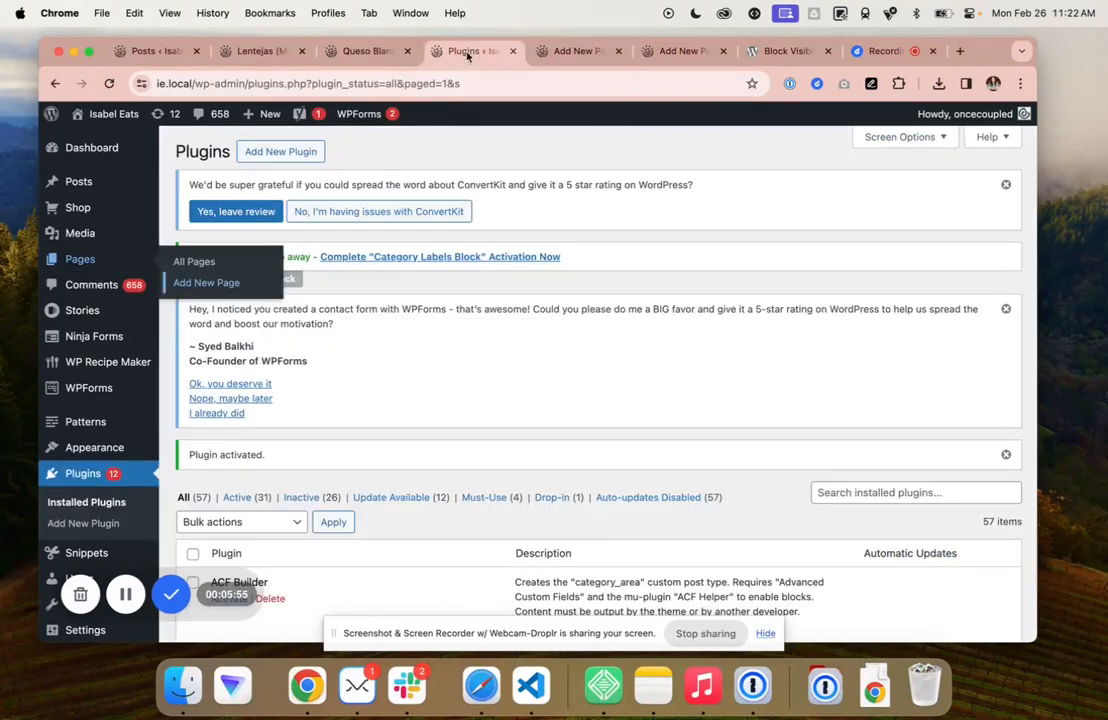
click(233, 52)
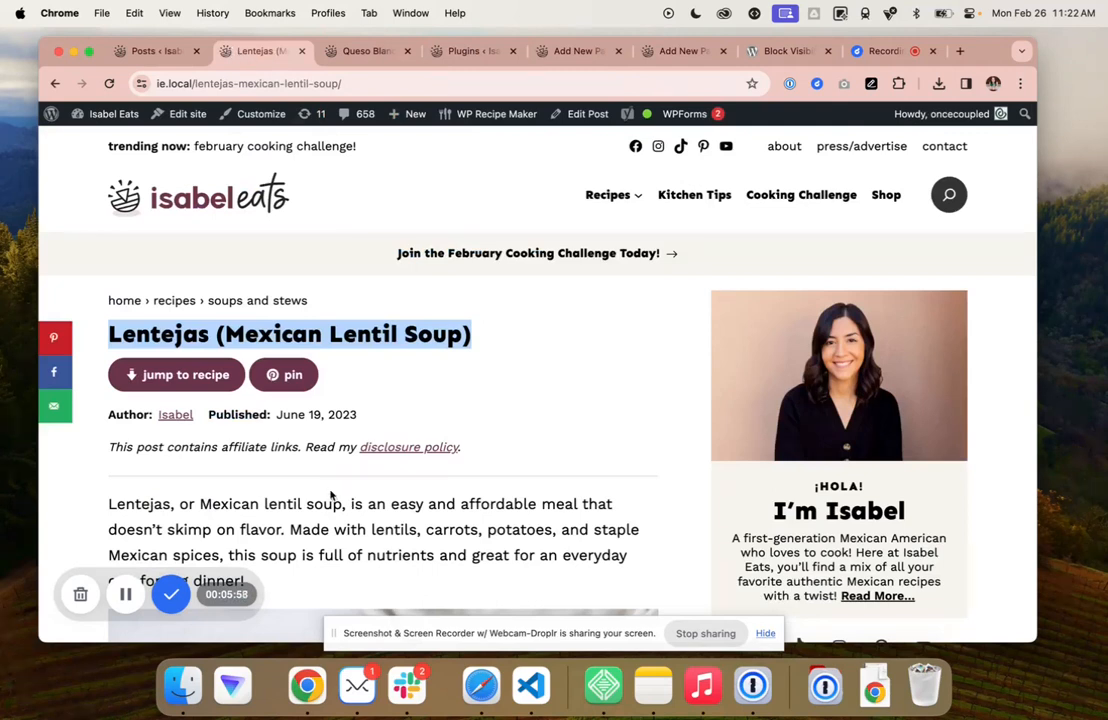
scroll(310, 545, down, 5)
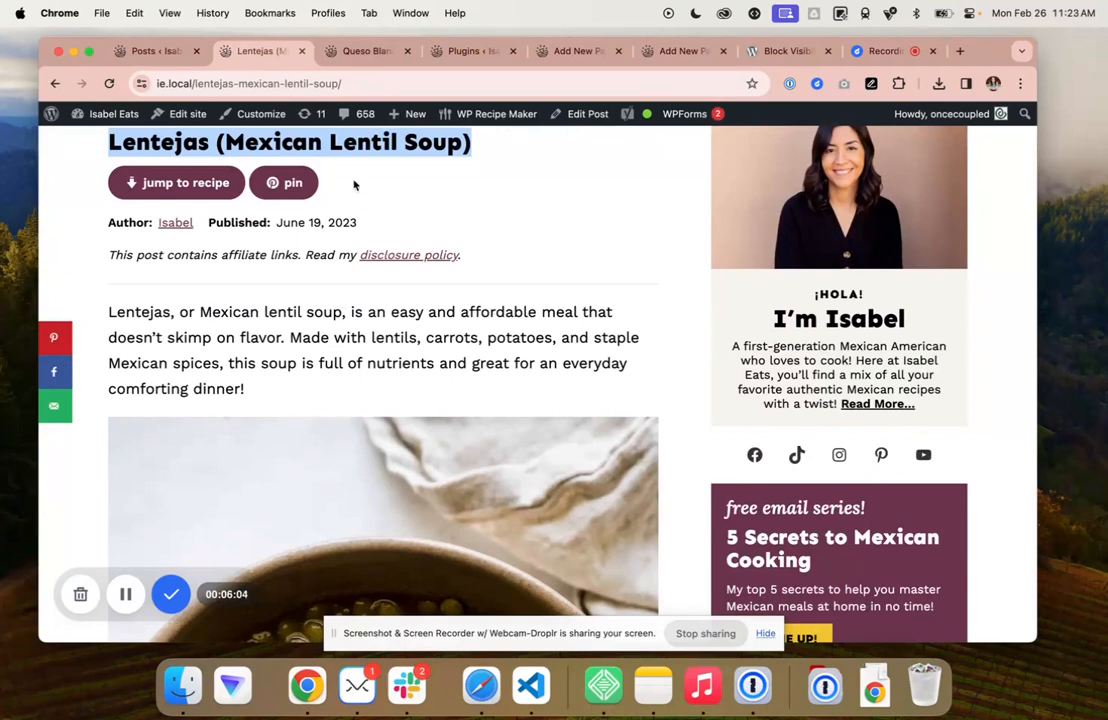
scroll(187, 188, up, 1)
scroll(187, 188, up, 4)
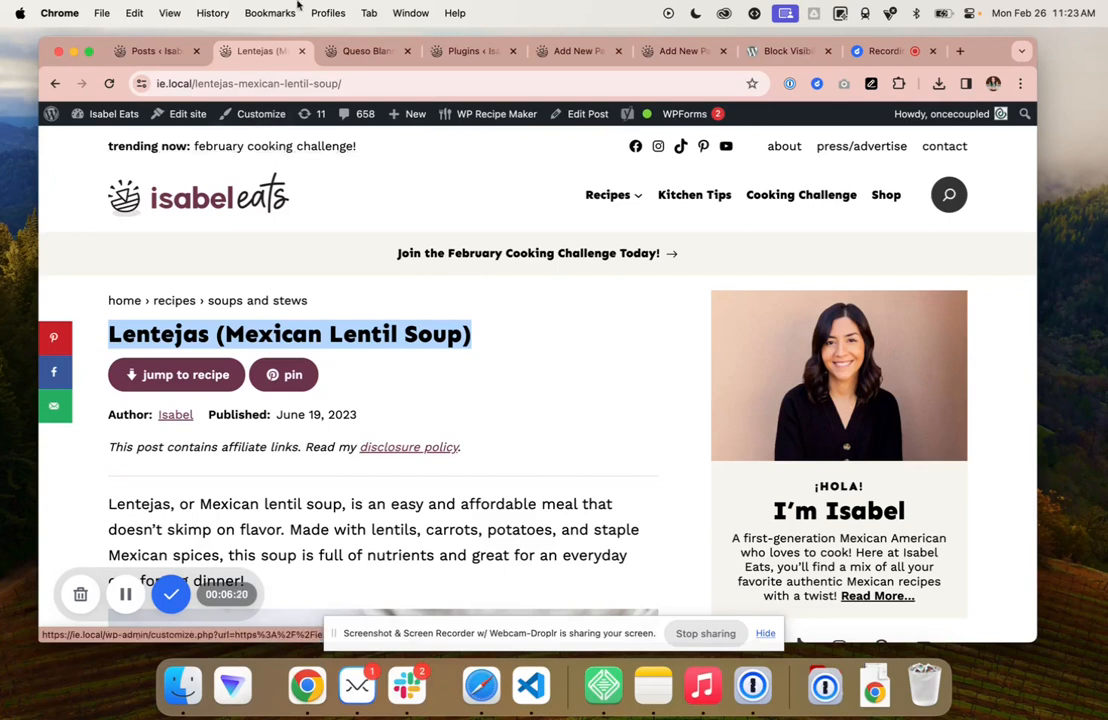
click(356, 55)
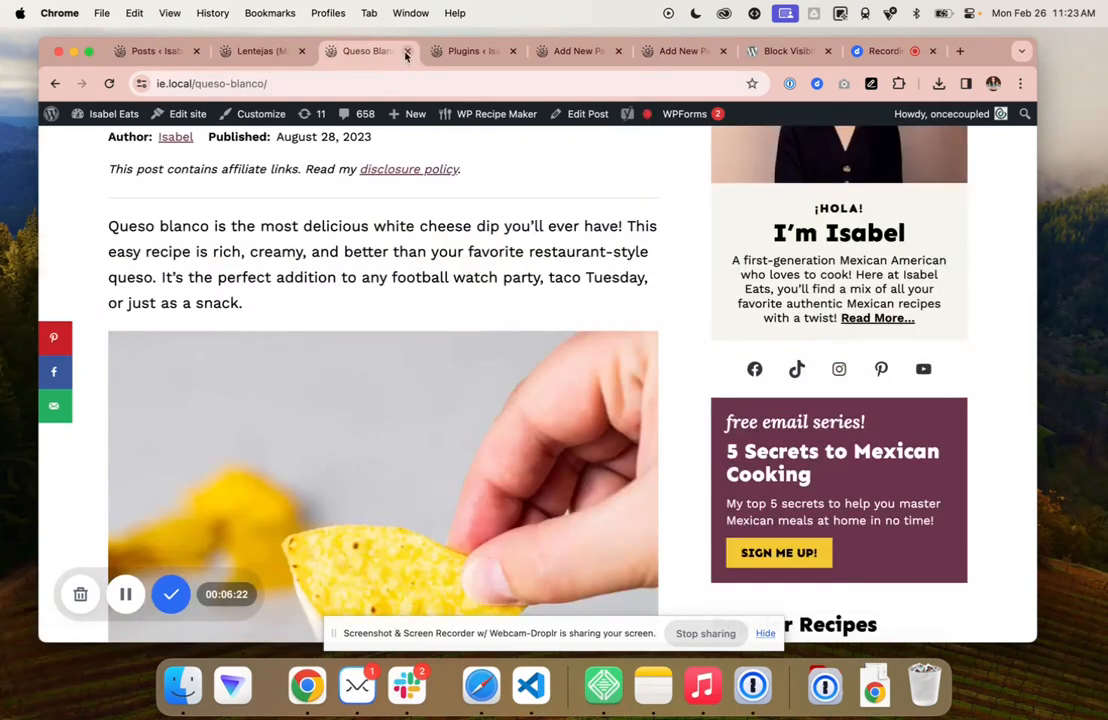